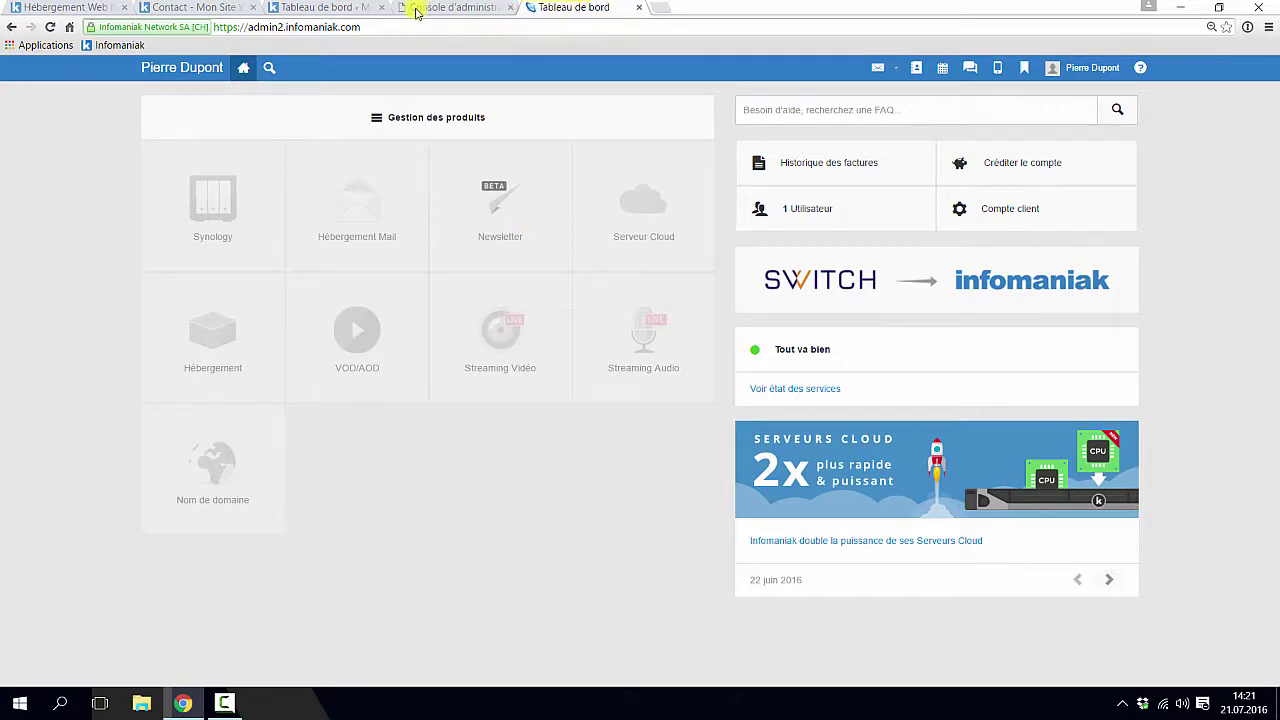
# Look over the WordPress contact page and the 8 installed plugins, then switch to the old console tab
pyautogui.click(212, 8)
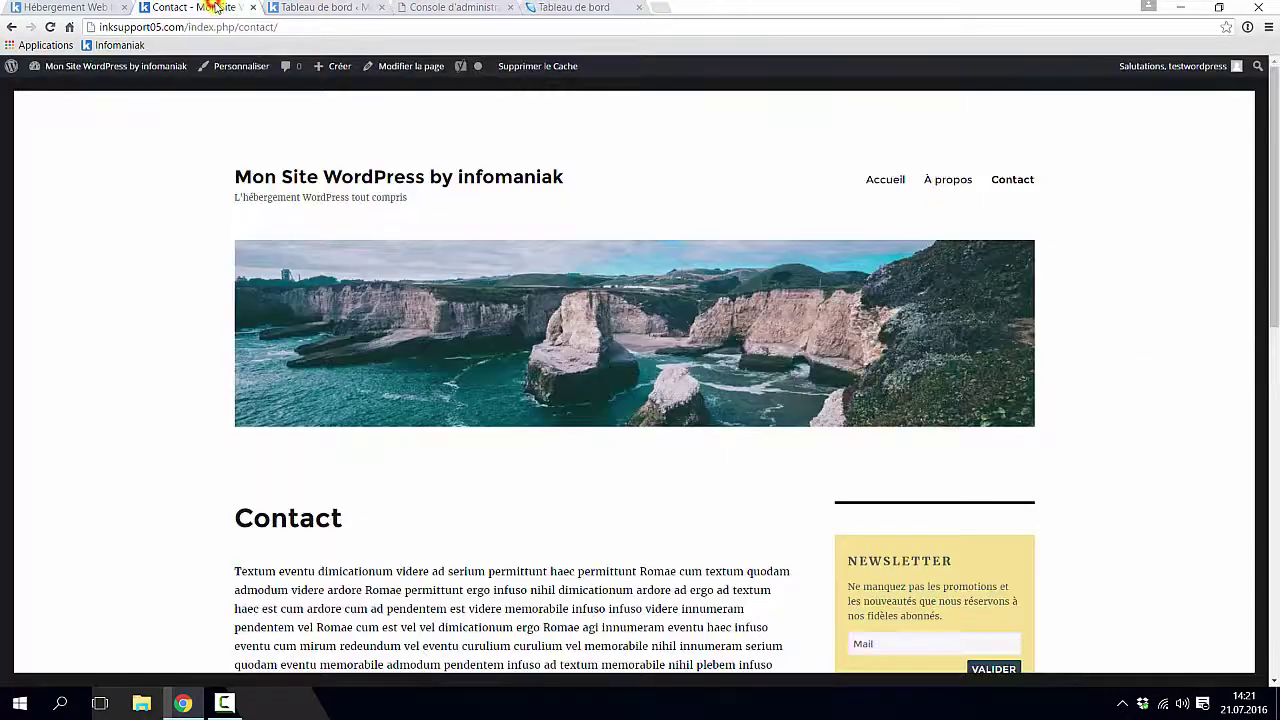
pyautogui.click(305, 8)
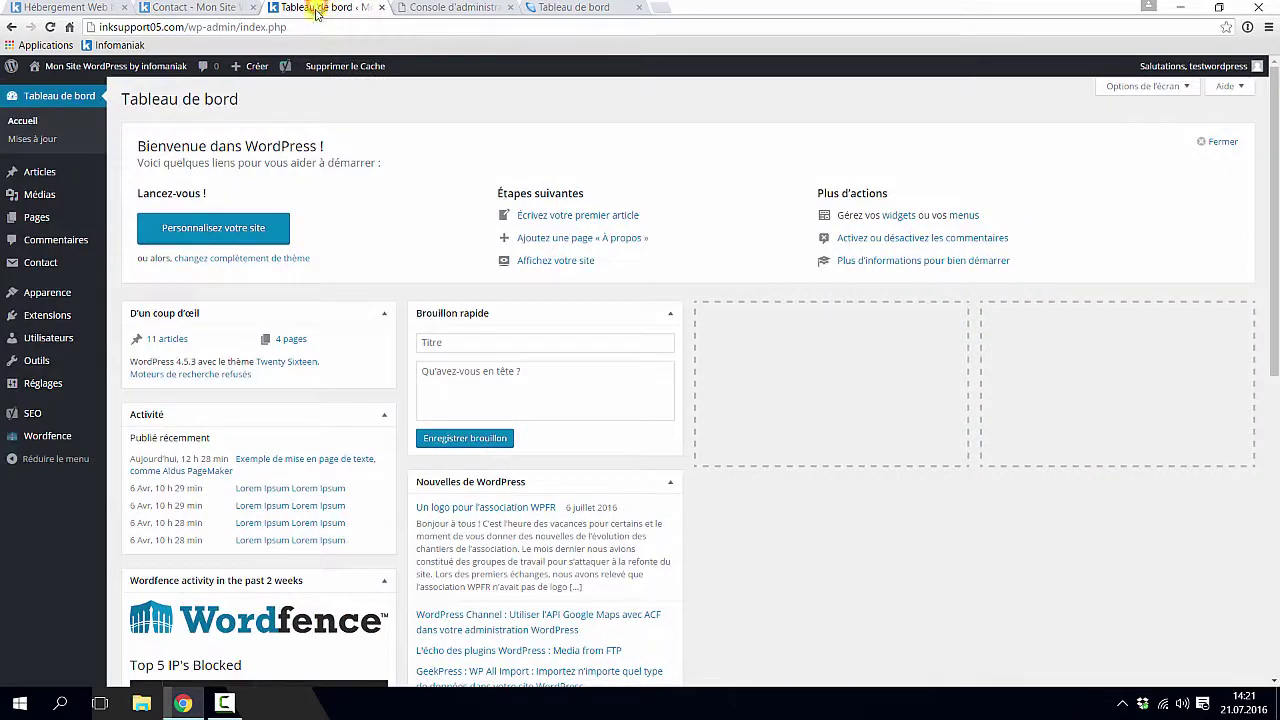
pyautogui.click(57, 316)
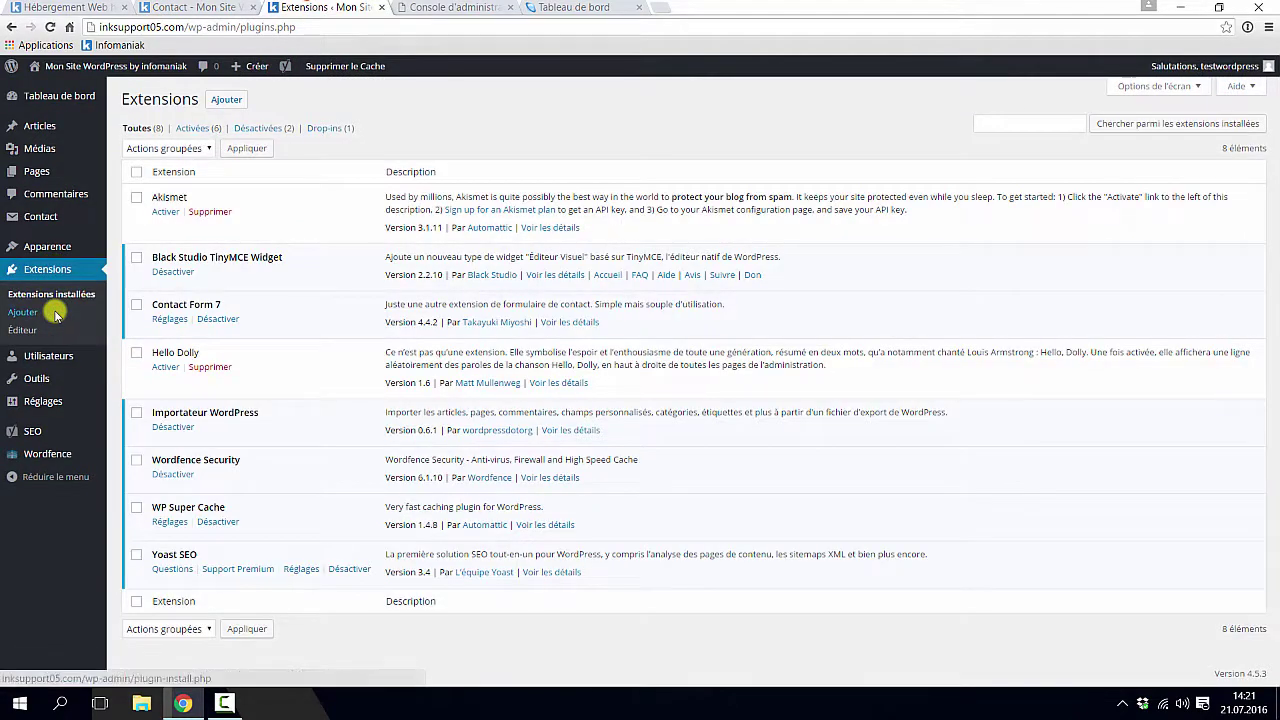
pyautogui.click(446, 10)
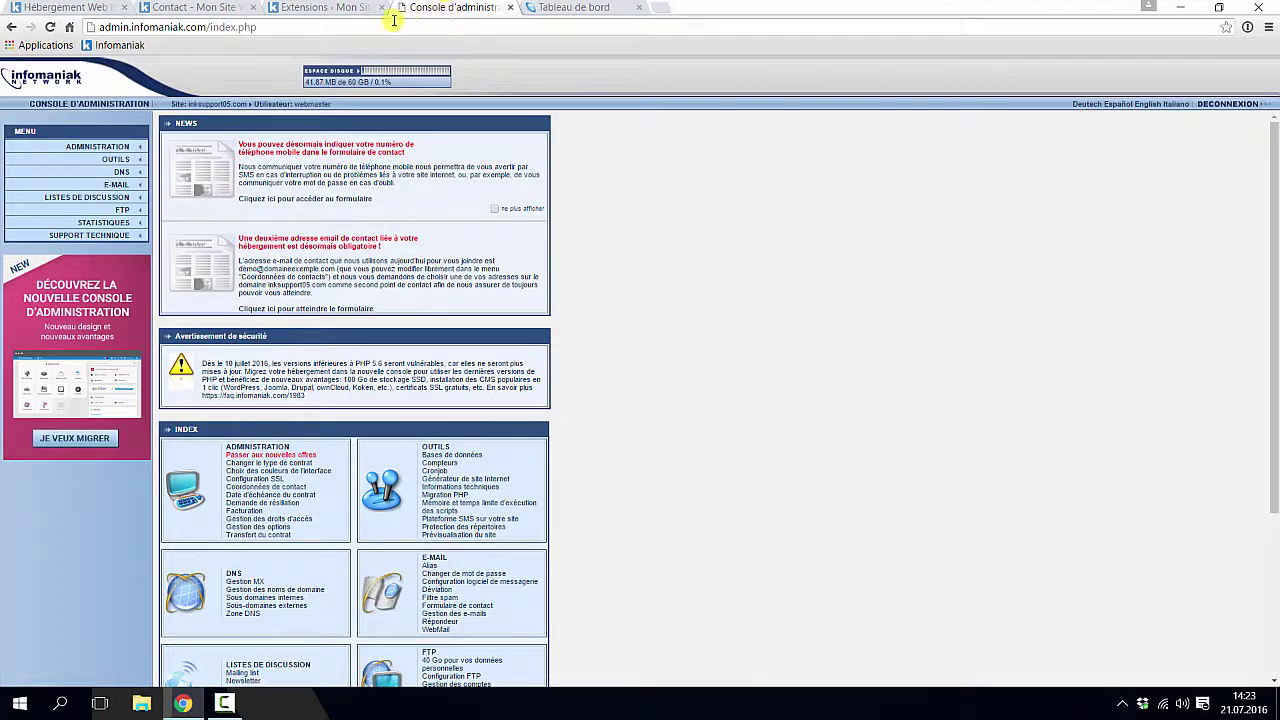
# Go from the infomaniak.ch homepage to the Manager login page via Connexion > Administration
pyautogui.click(72, 7)
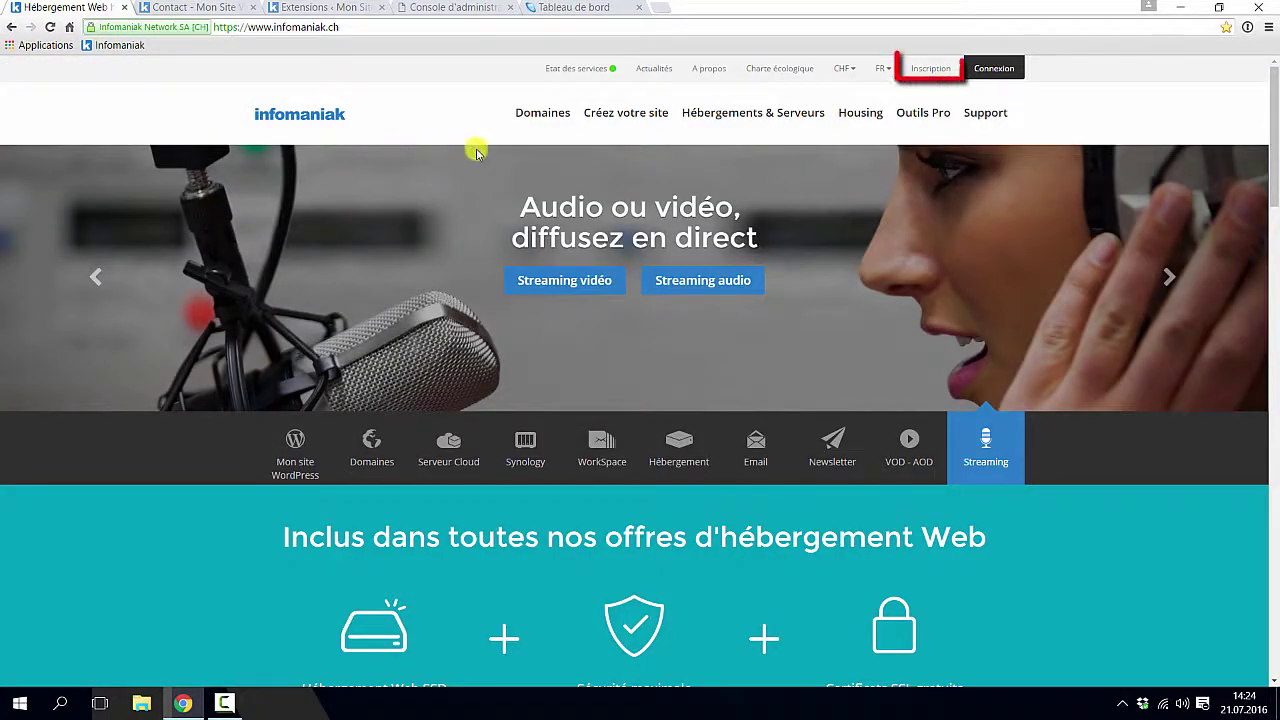
pyautogui.moveTo(1015, 98)
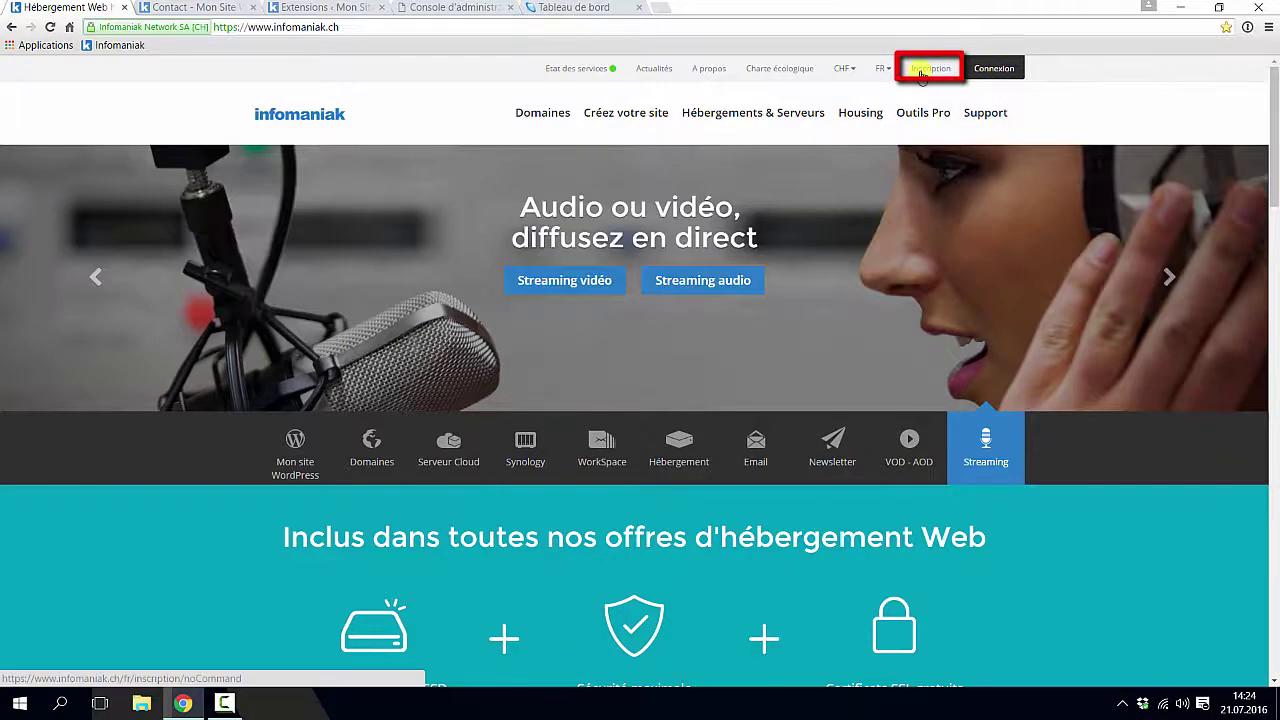
pyautogui.click(922, 70)
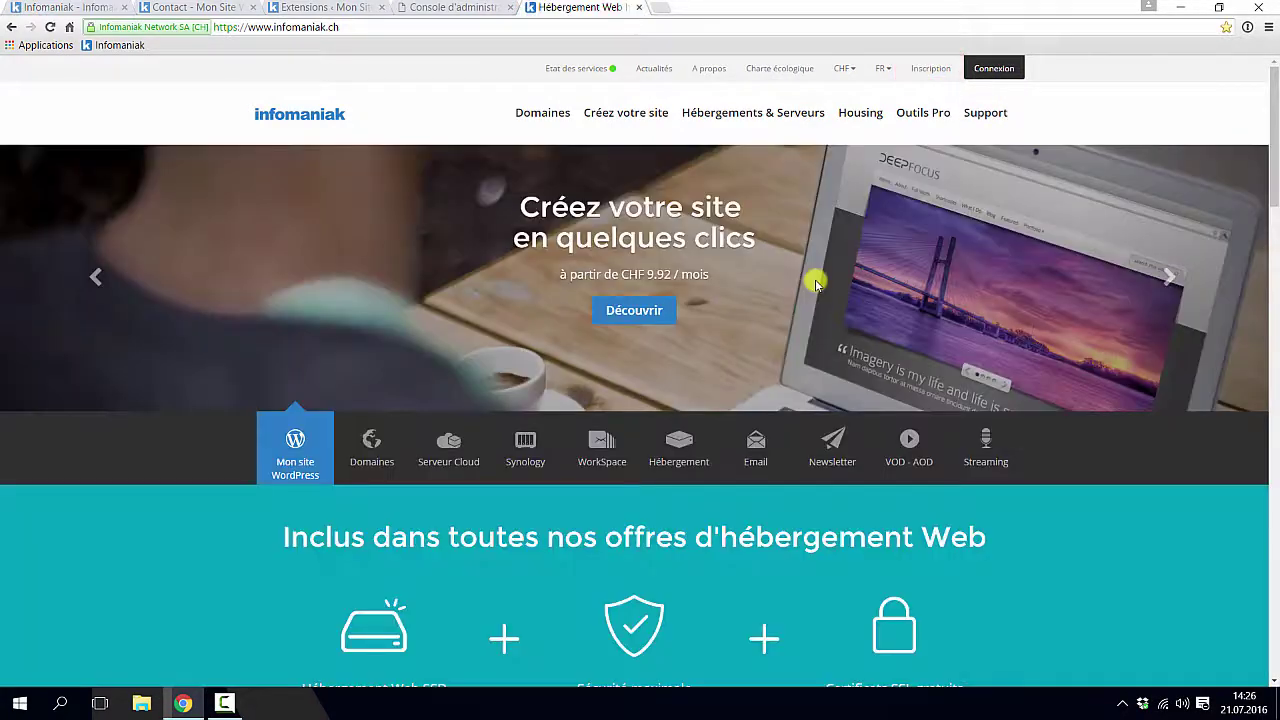
pyautogui.click(993, 67)
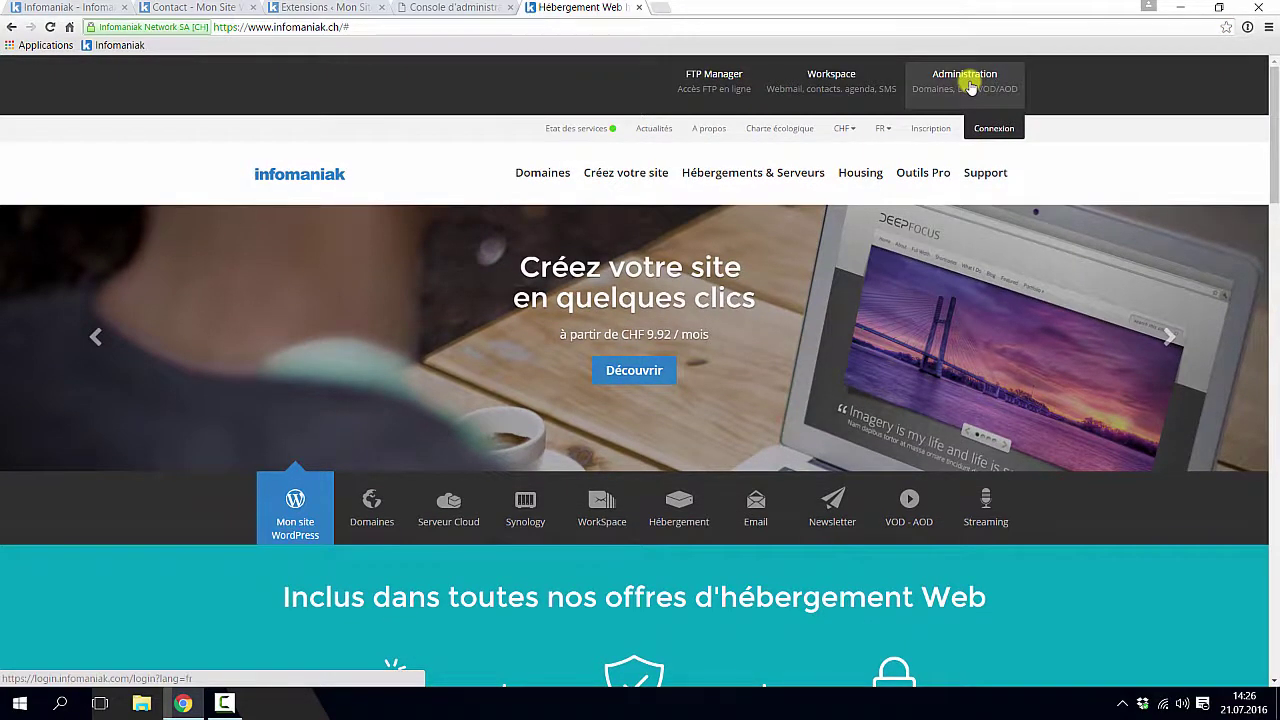
pyautogui.click(967, 79)
# Sign in to the Infomaniak account with its login e-mail and password
pyautogui.write('mig')
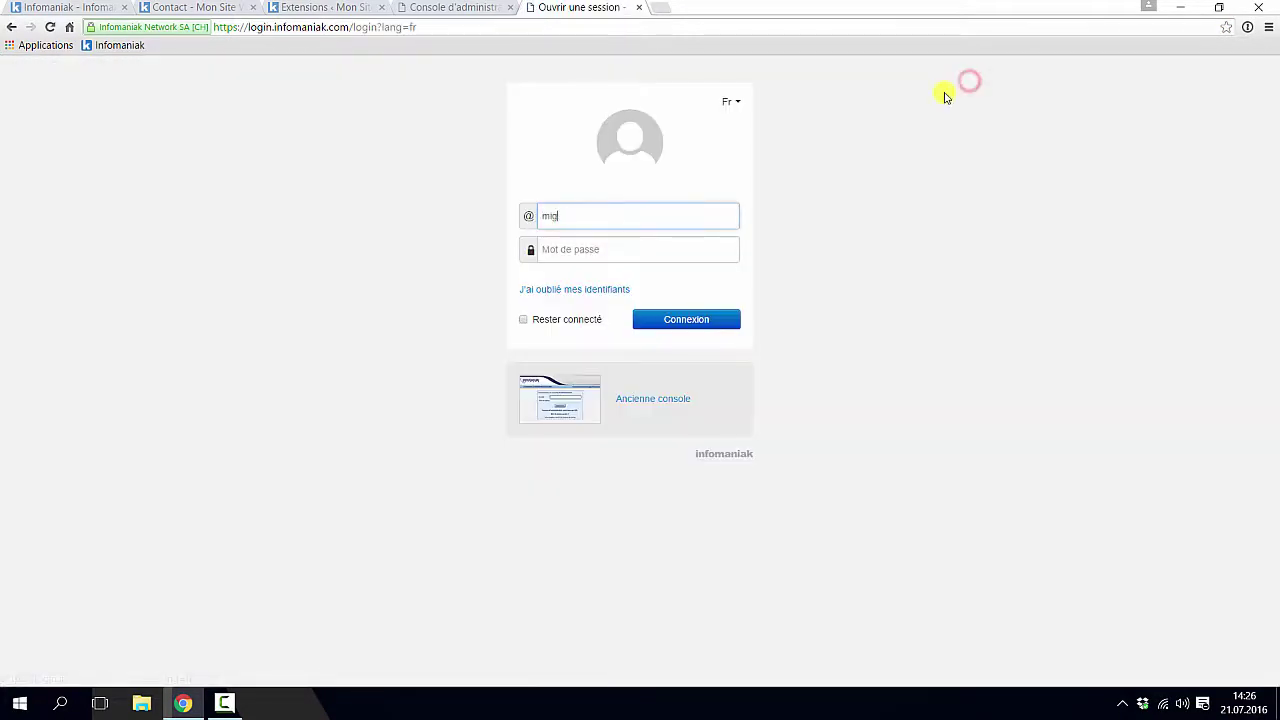
pyautogui.write('ration@domaineexemple.com')
pyautogui.click(617, 251)
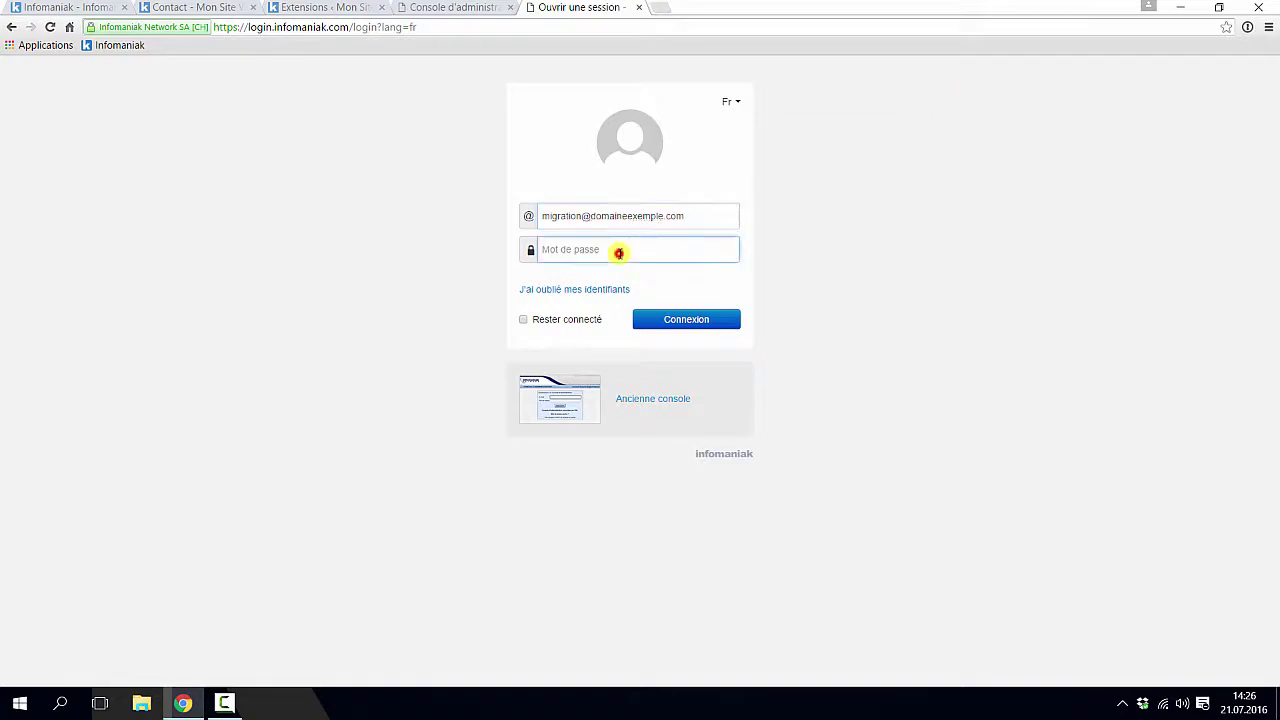
pyautogui.write('**********')
pyautogui.click(683, 320)
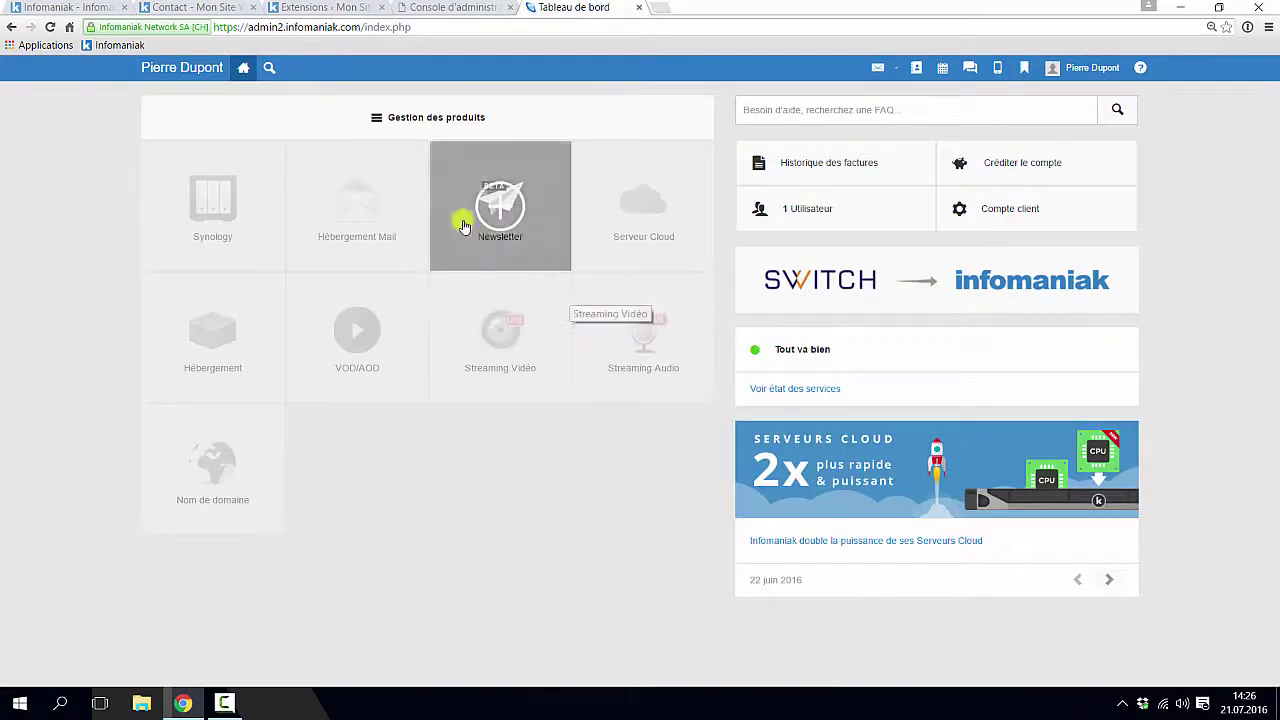
# In Gestion des produits, choose Importer de l'ancienne console from the Hébergement row's Autres actions
pyautogui.click(446, 120)
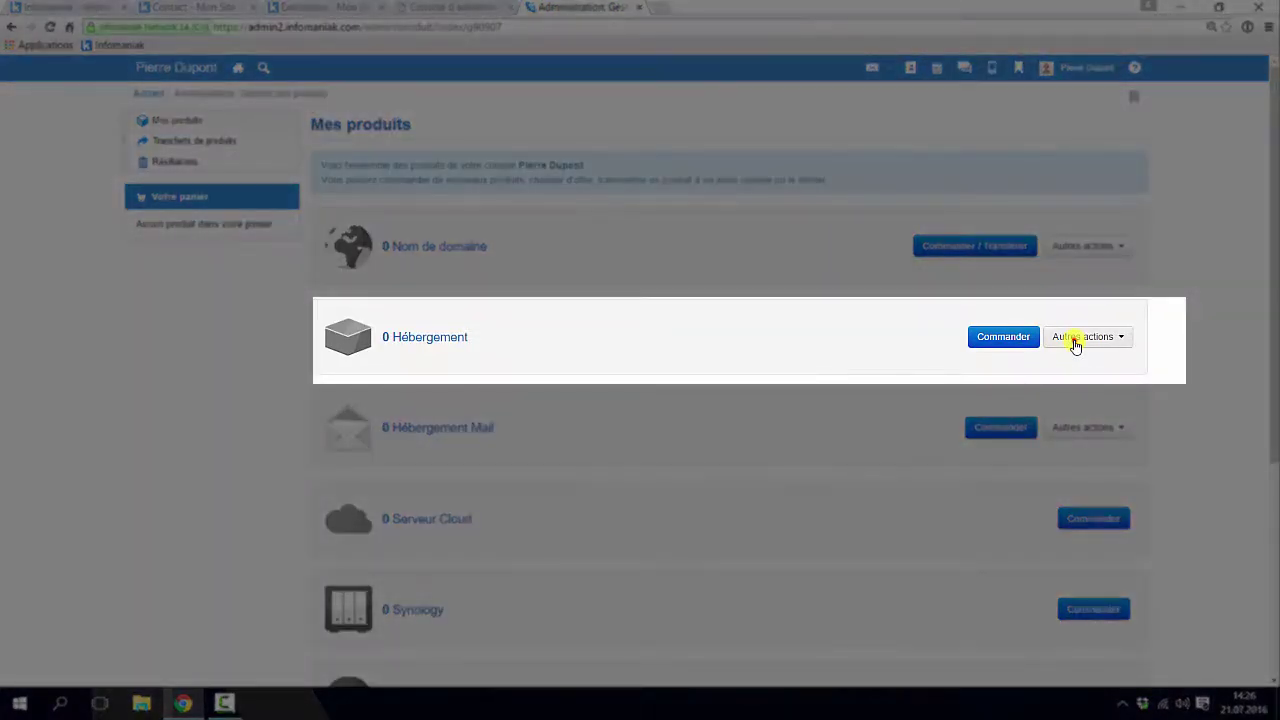
pyautogui.click(1075, 345)
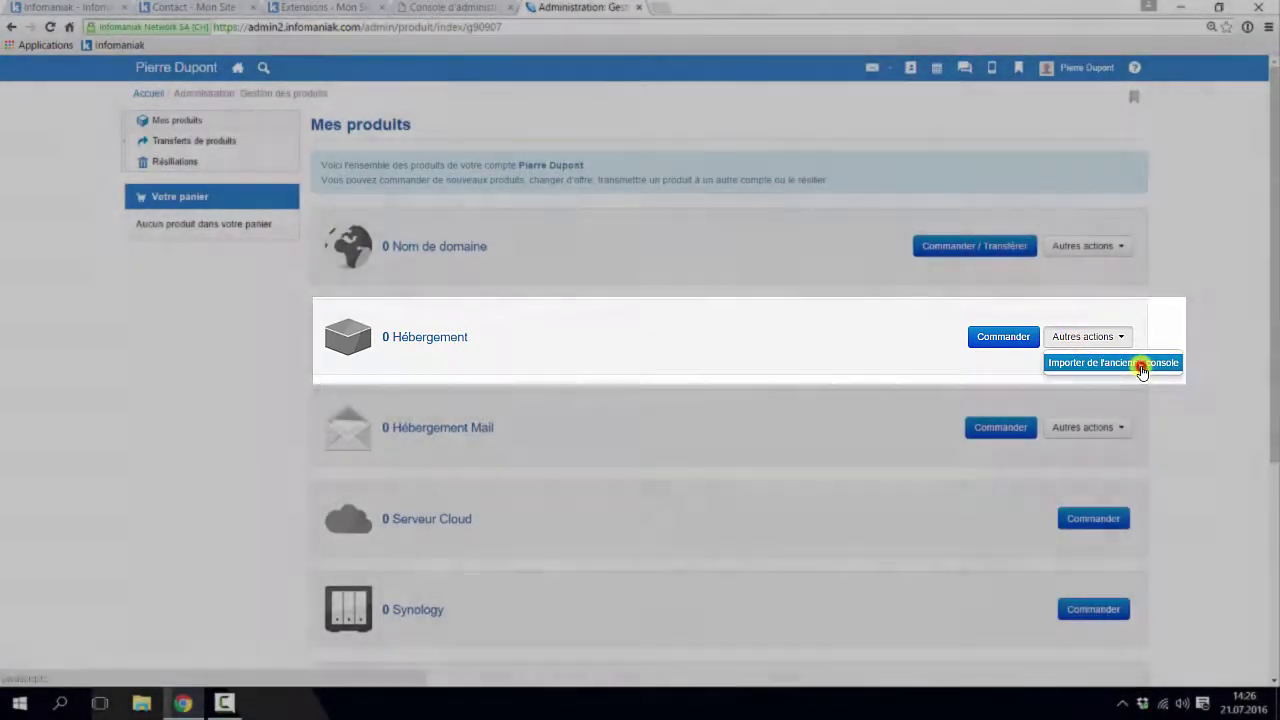
pyautogui.click(1142, 366)
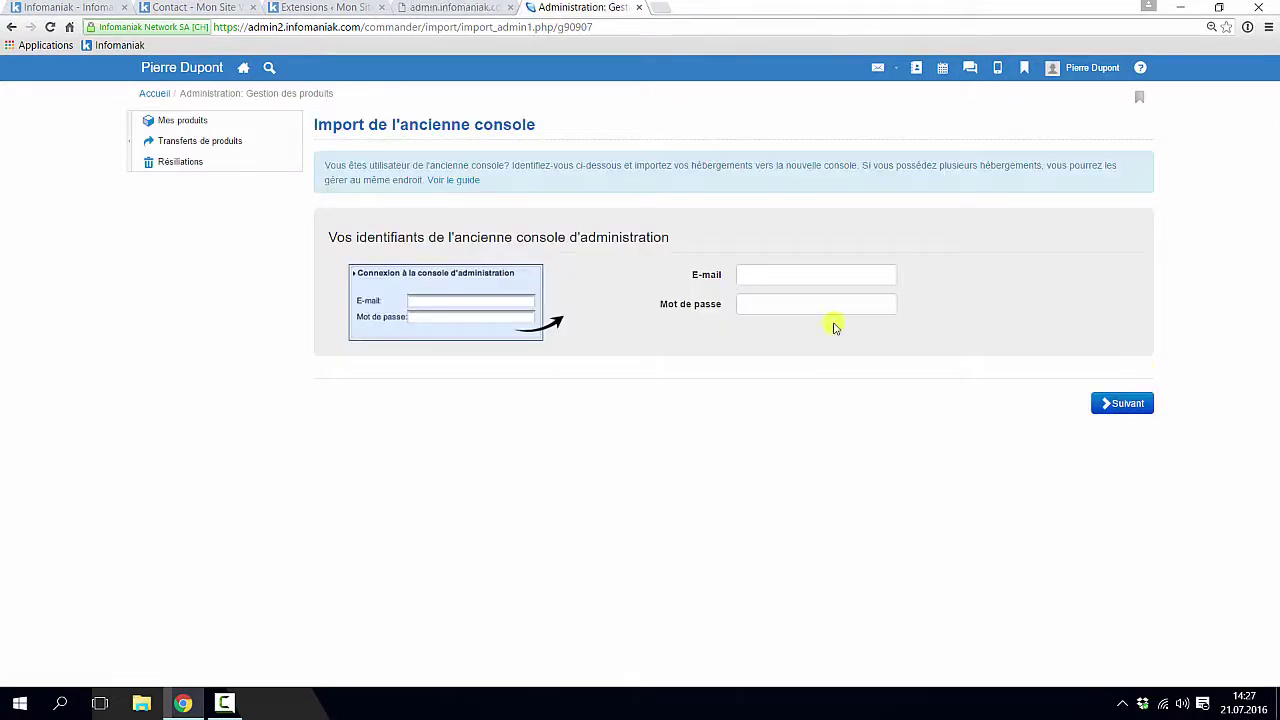
# Enter the old console's login e-mail and password in the import form and submit them
pyautogui.click(768, 273)
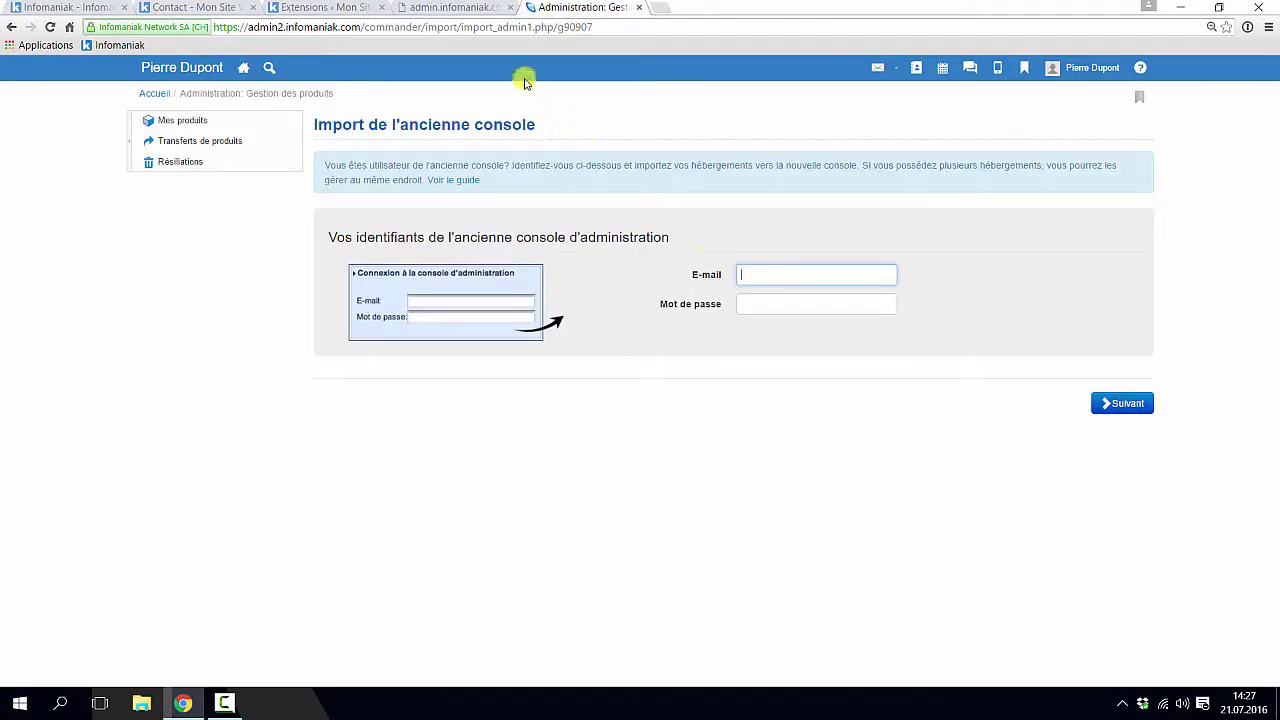
pyautogui.click(456, 7)
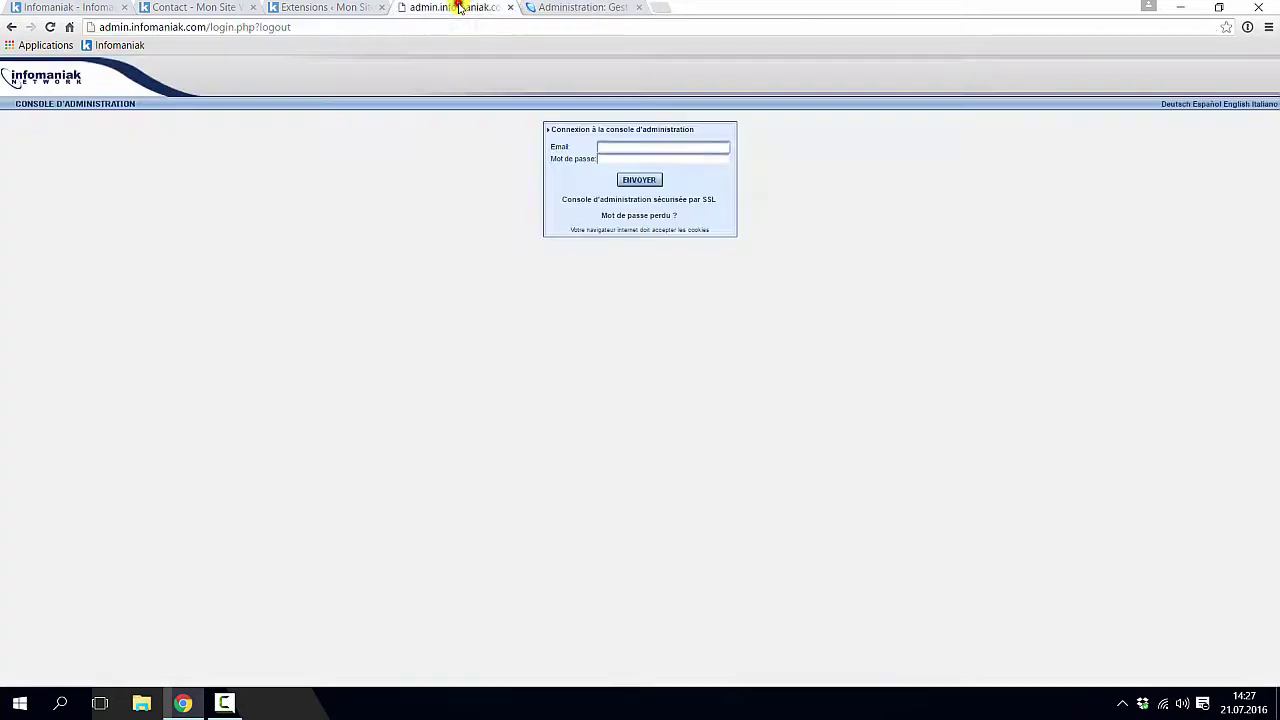
pyautogui.click(678, 153)
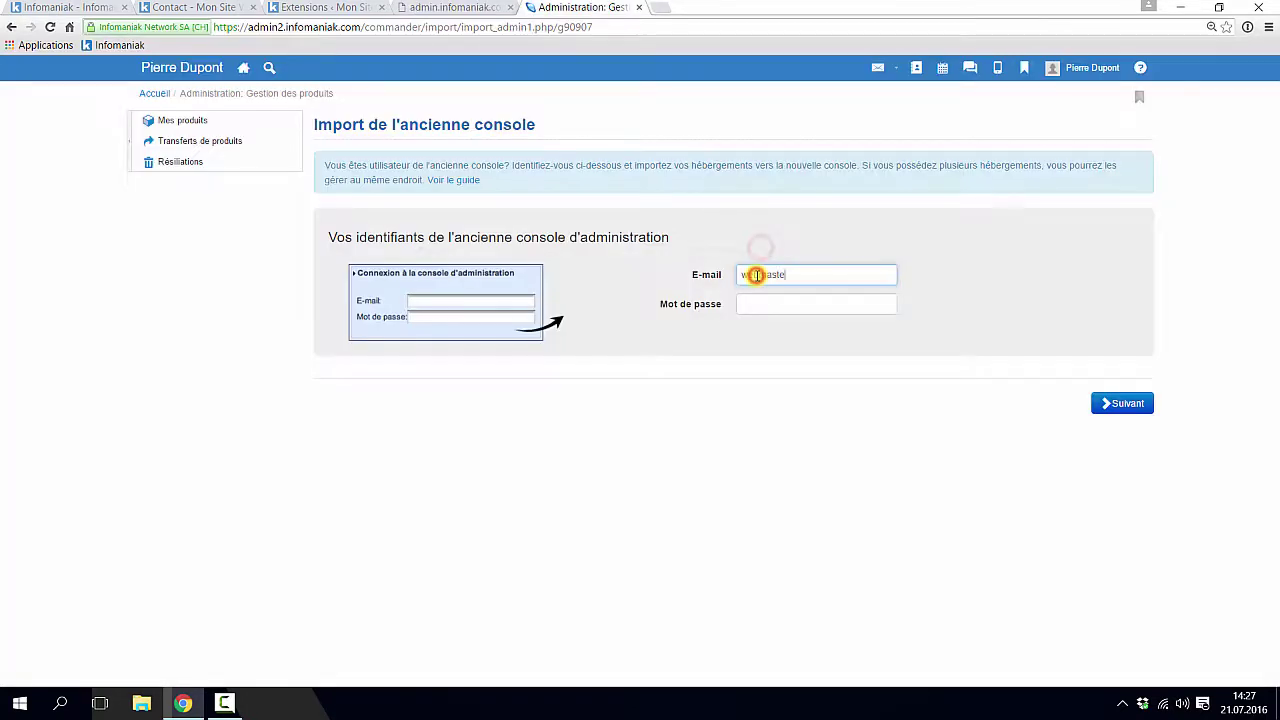
pyautogui.write('@inksupport05.com')
pyautogui.click(749, 303)
pyautogui.write('••••••••••')
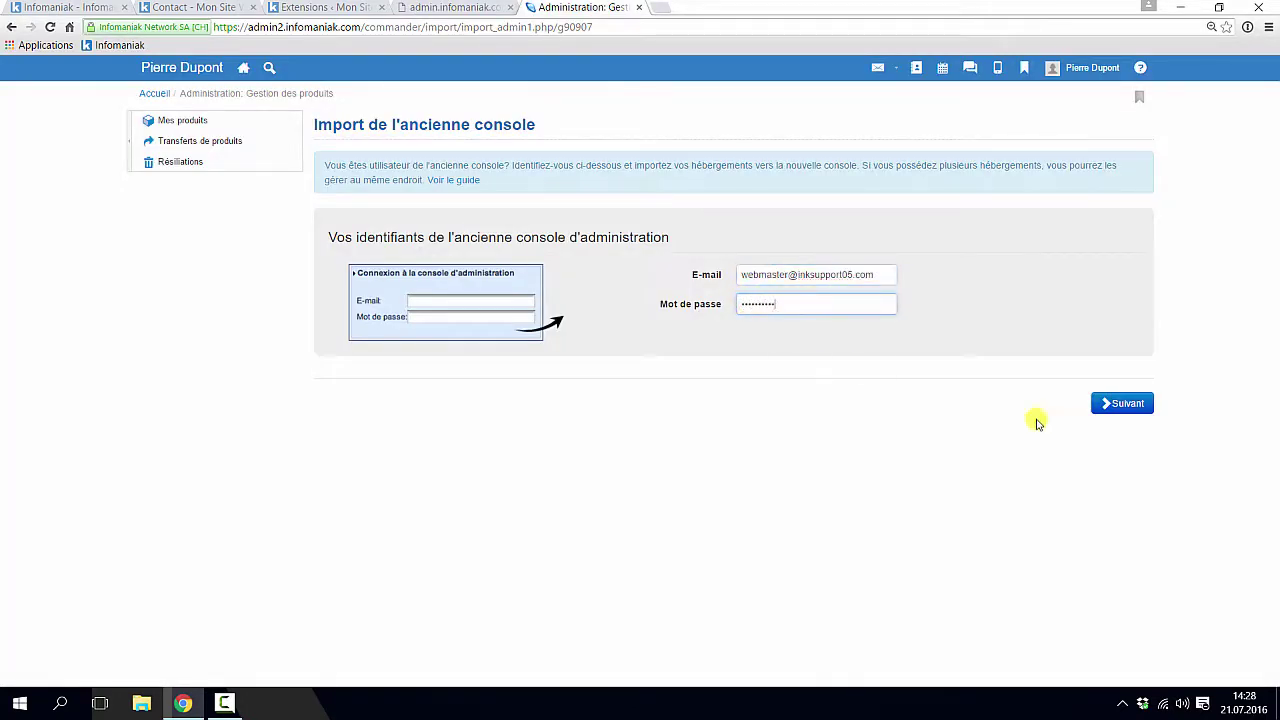
pyautogui.click(1120, 403)
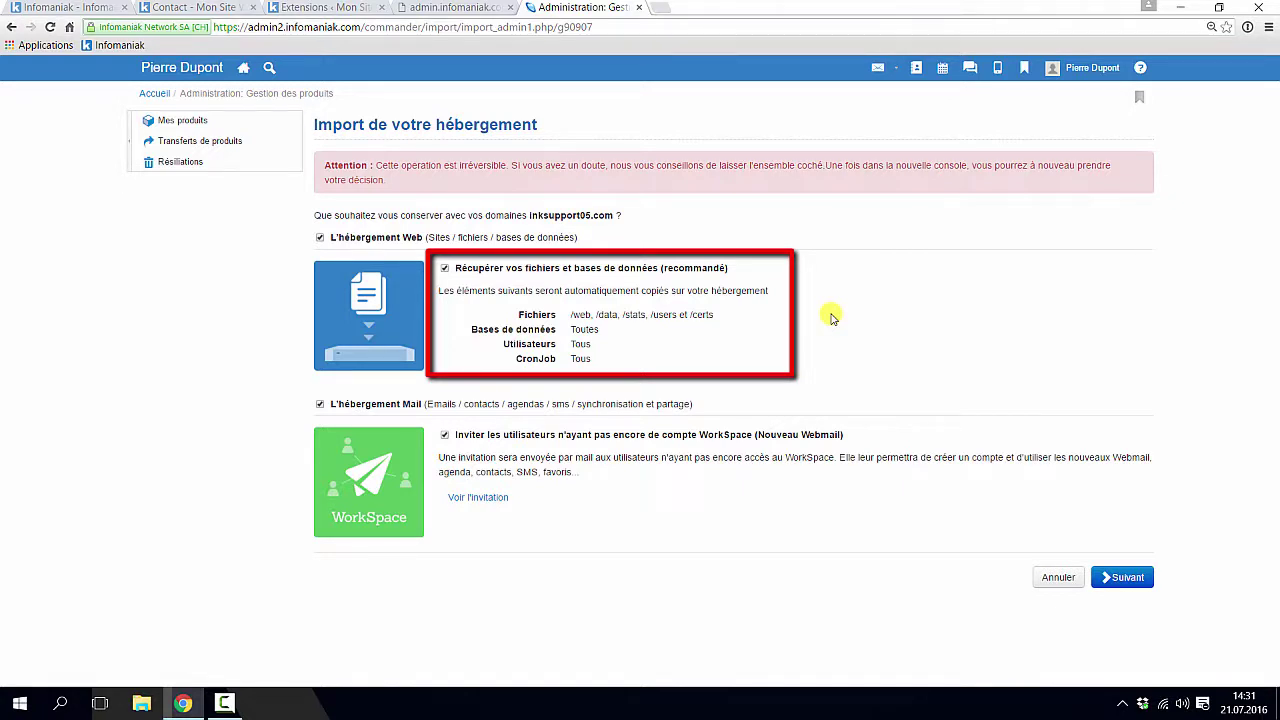
# Toggle the files/databases, web and mail hosting options to see warnings, keep all checked, and continue
pyautogui.click(446, 269)
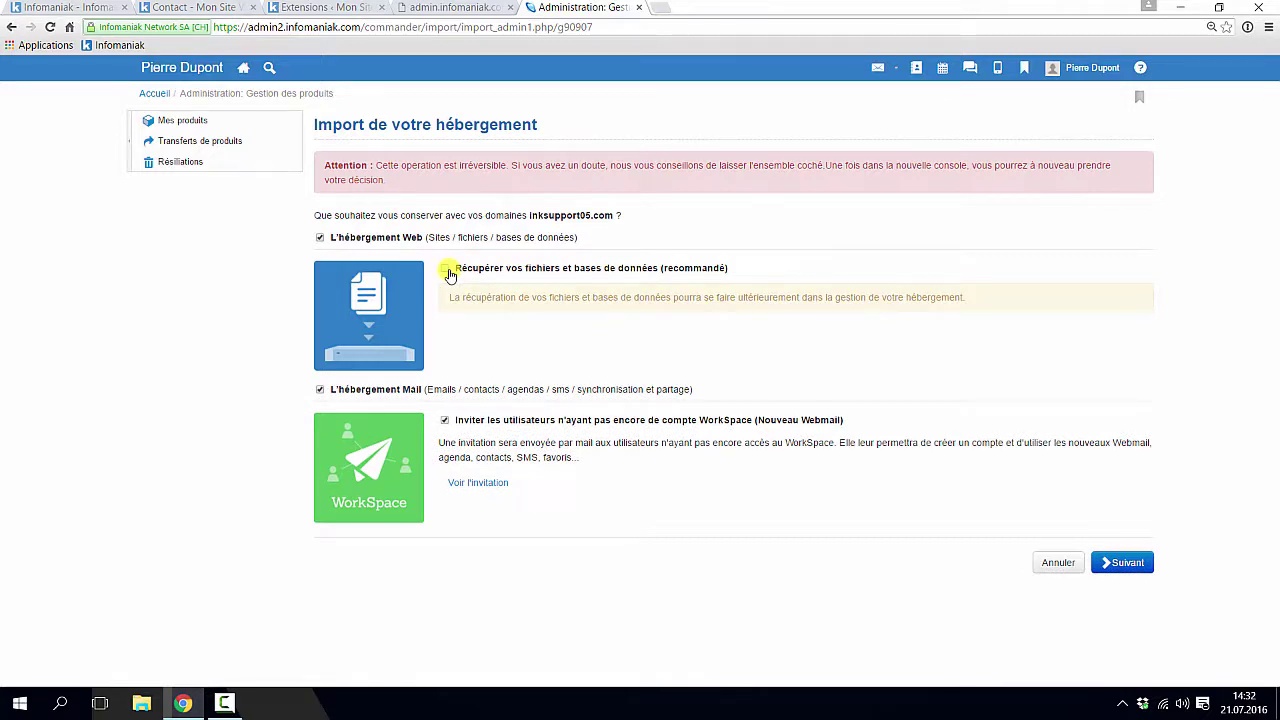
pyautogui.click(446, 270)
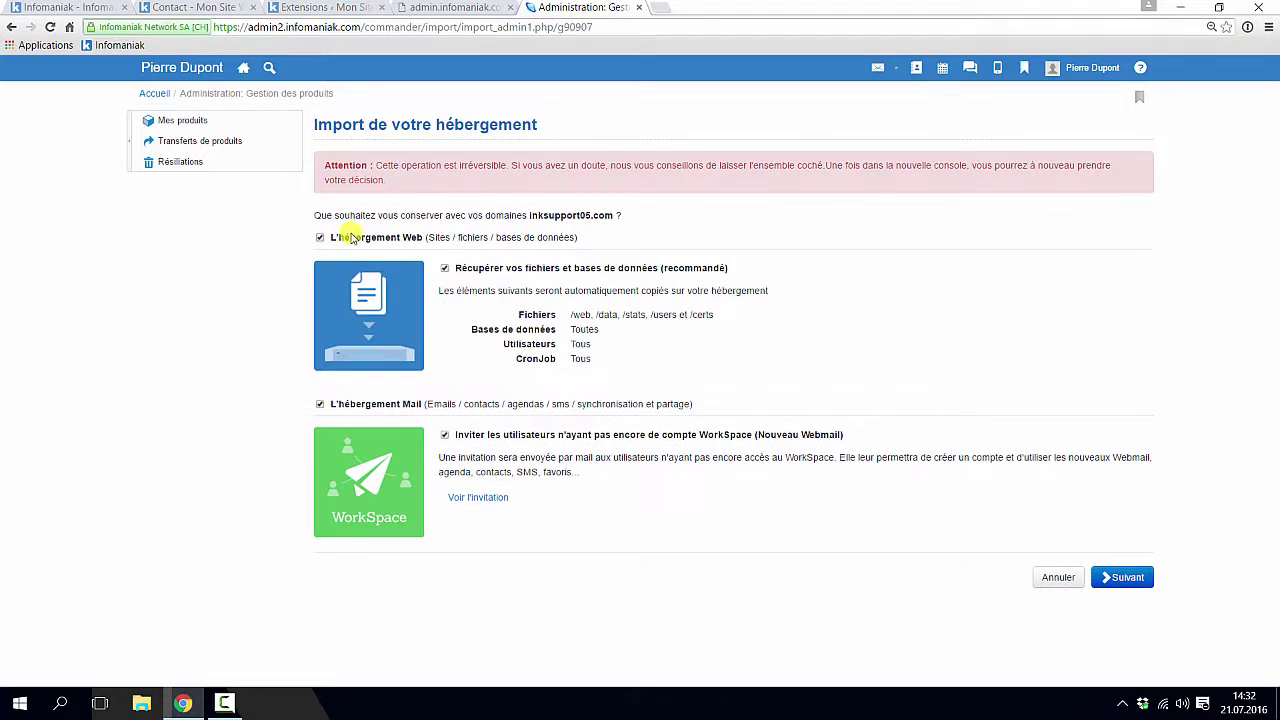
pyautogui.click(321, 239)
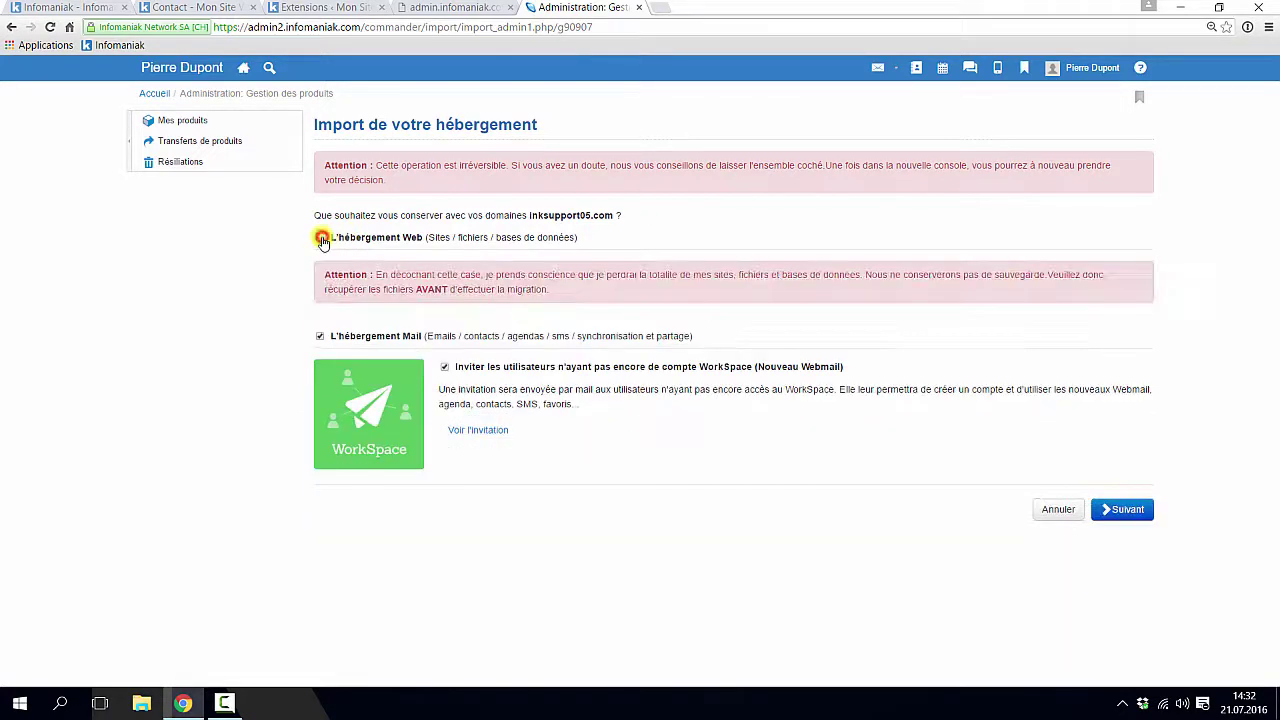
pyautogui.click(321, 239)
pyautogui.click(321, 406)
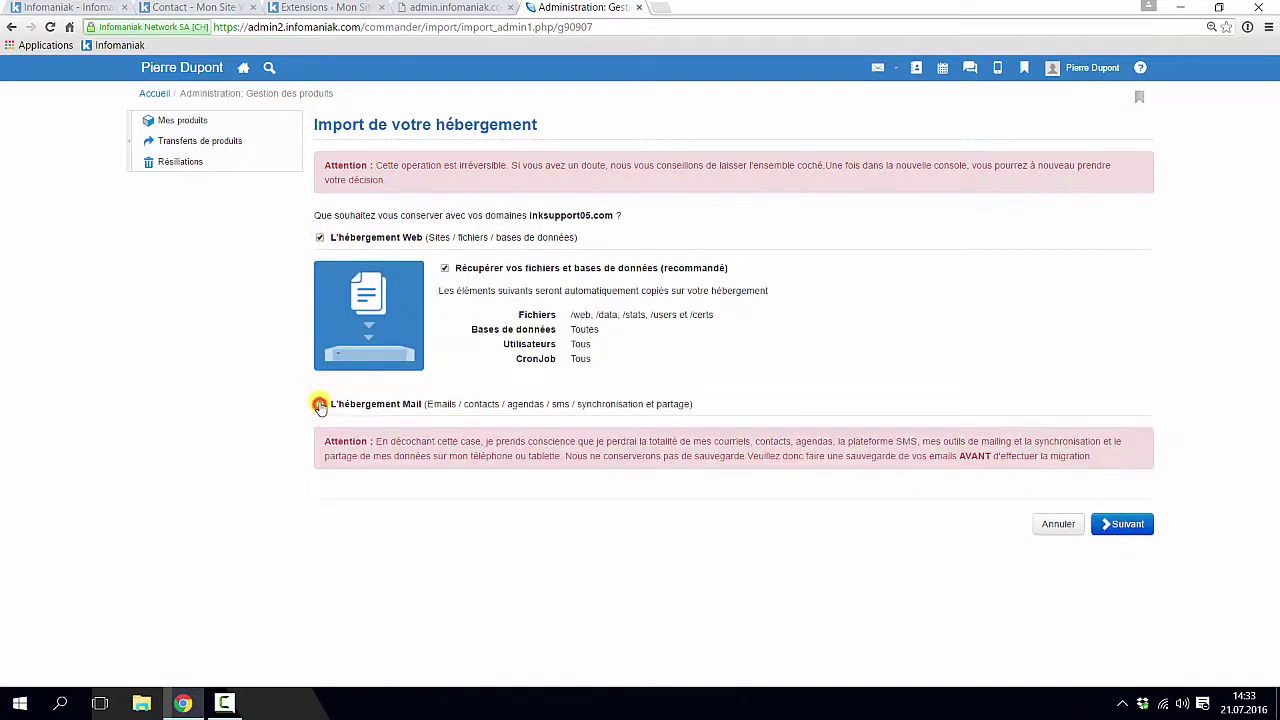
pyautogui.click(321, 406)
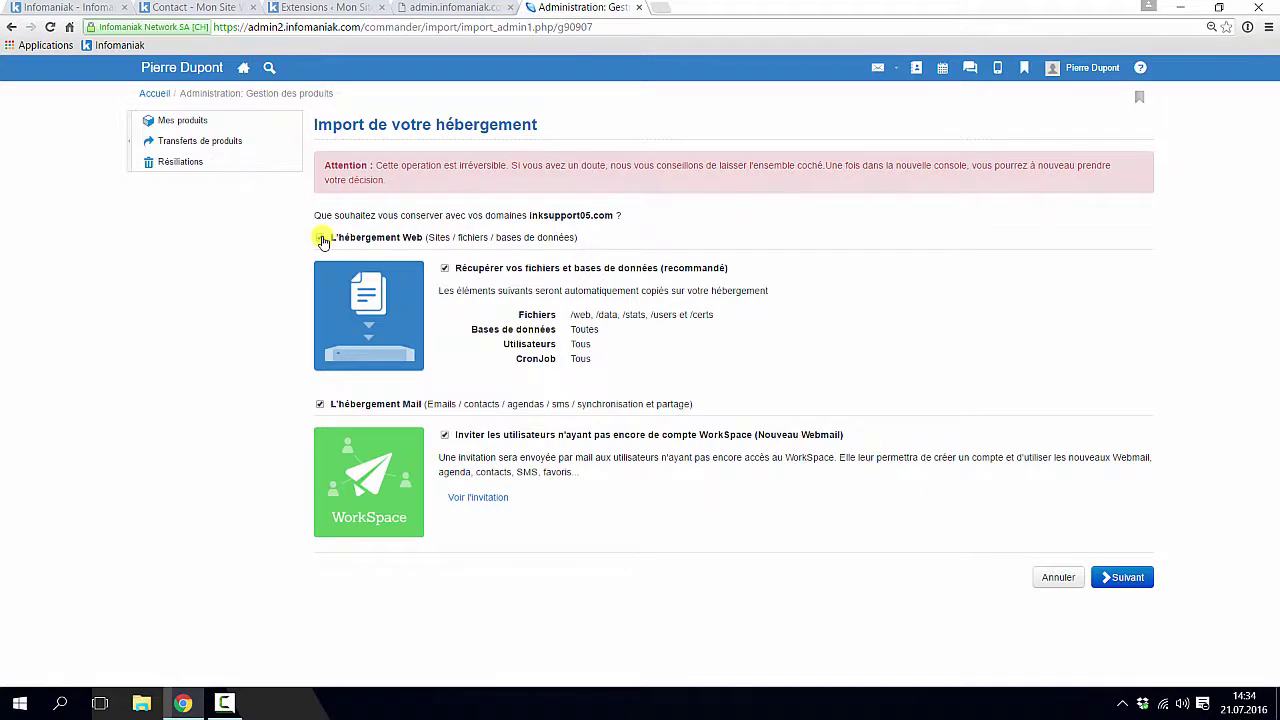
pyautogui.click(321, 239)
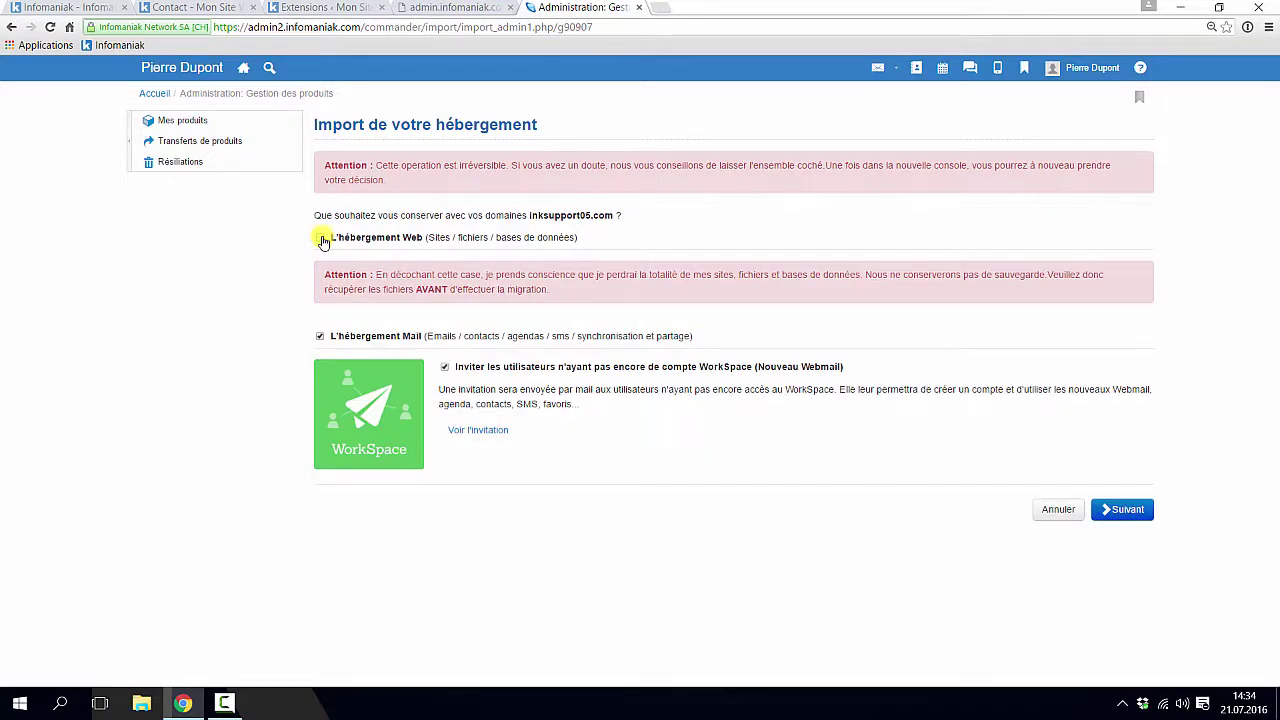
pyautogui.click(321, 239)
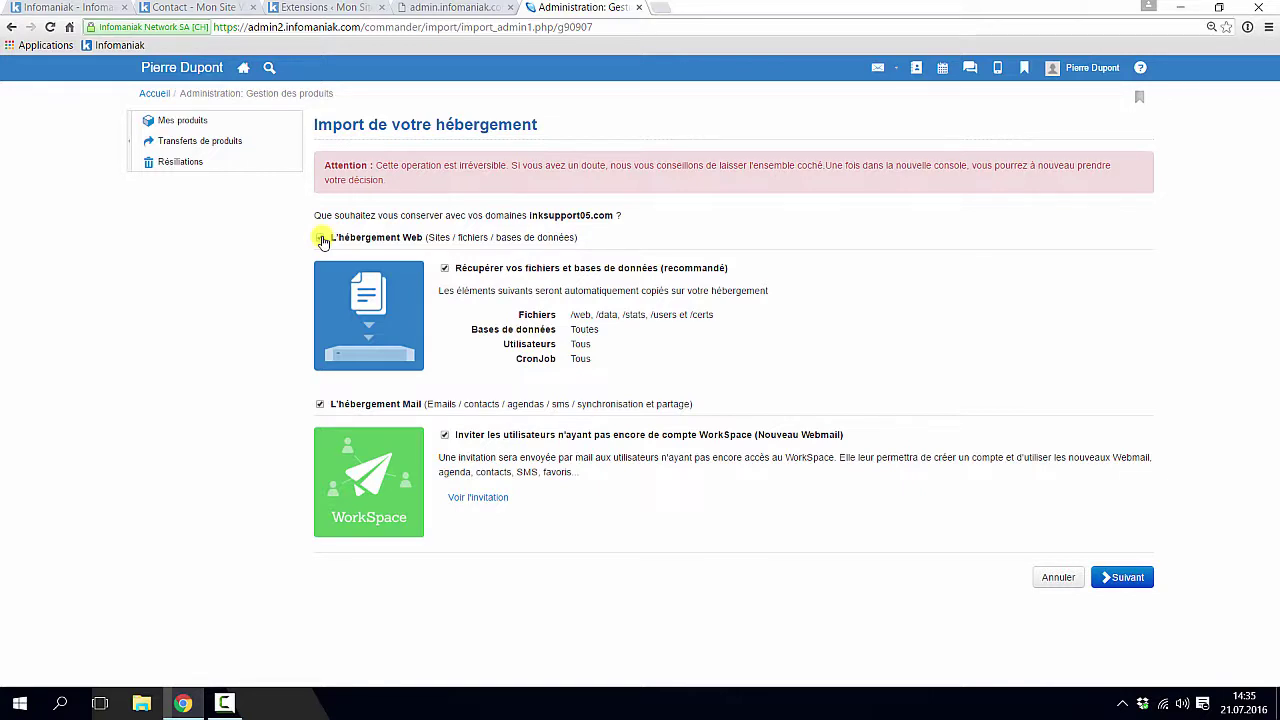
pyautogui.click(1121, 580)
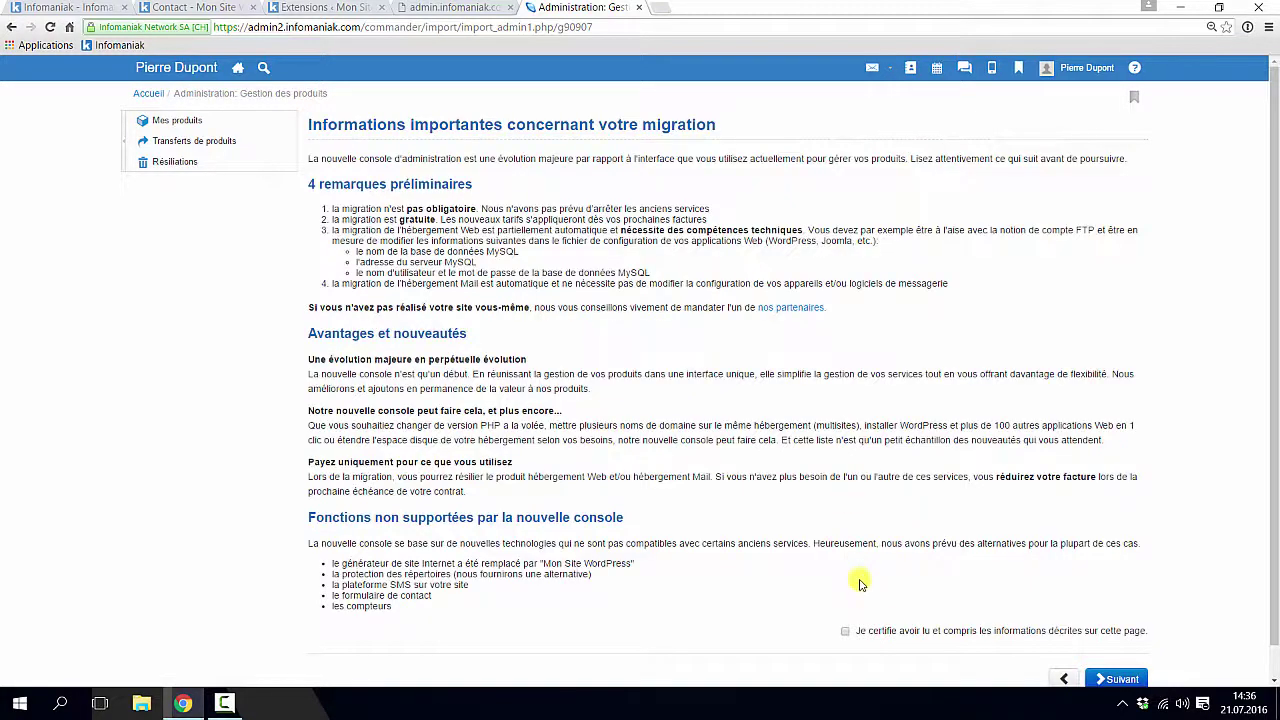
# Certify reading the migration notes and accept the partial-migration and database-username warnings
pyautogui.click(845, 631)
pyautogui.click(1100, 679)
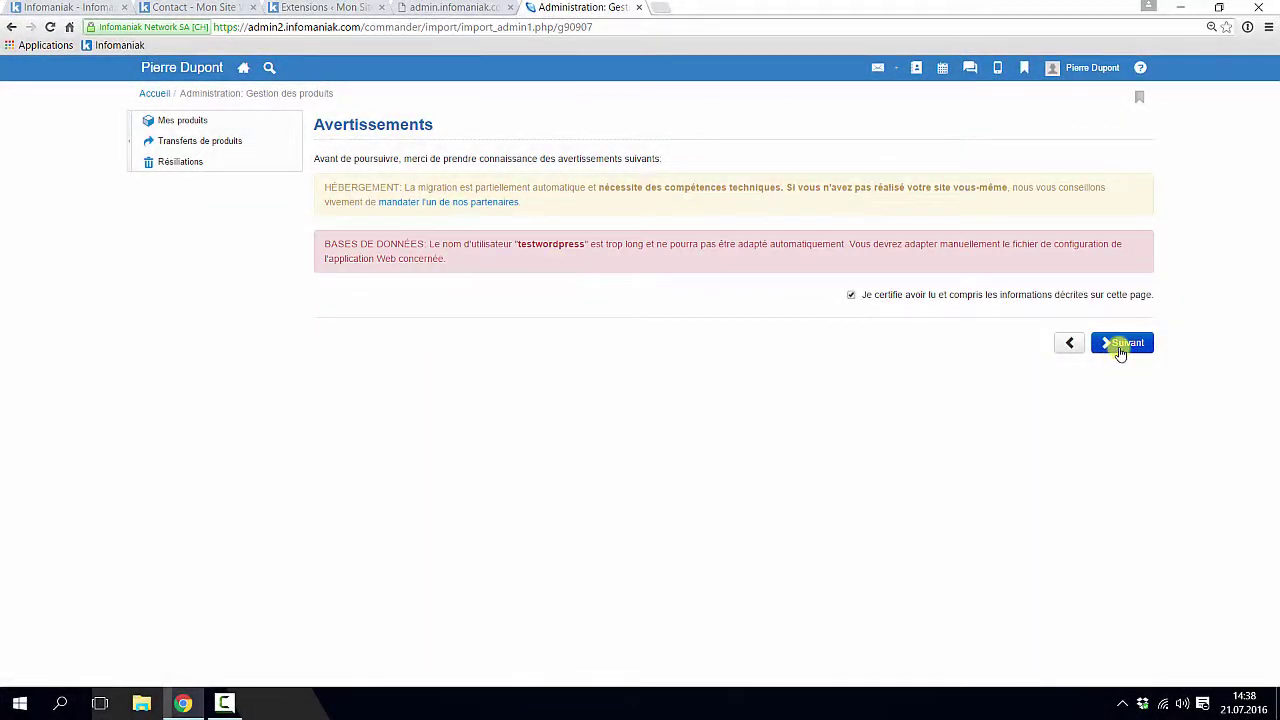
pyautogui.click(1121, 345)
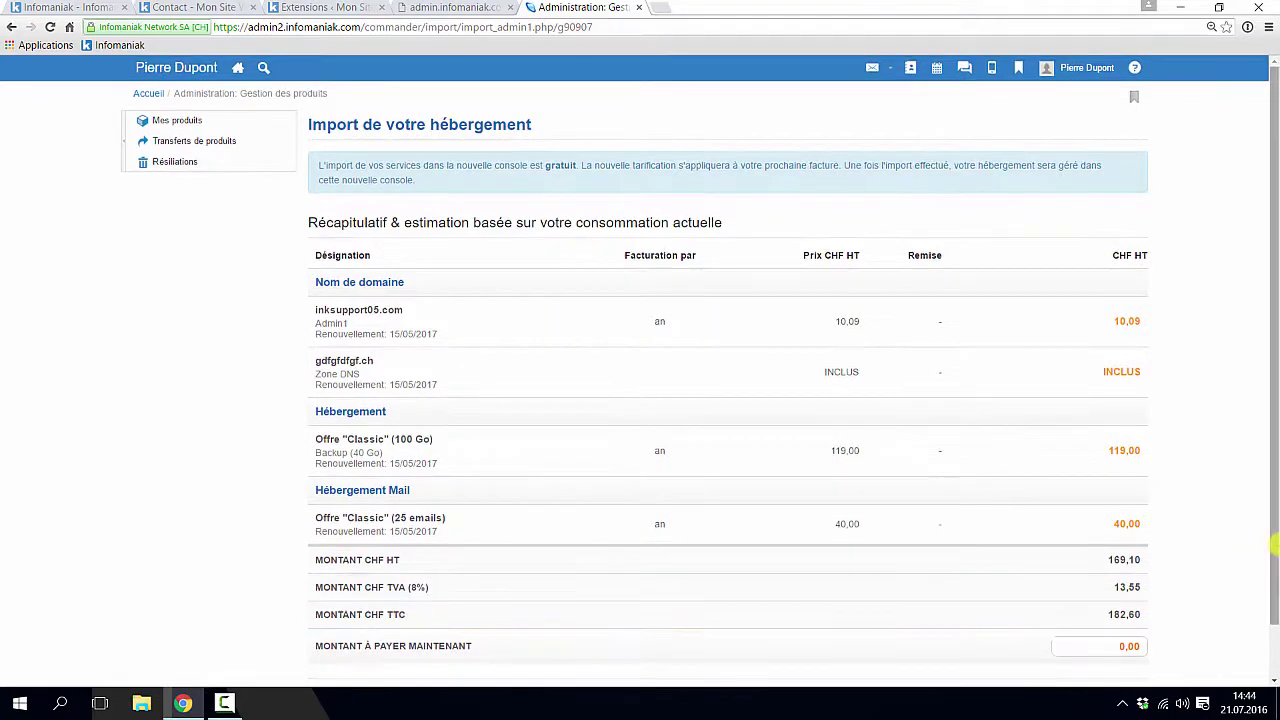
# Accept the general terms of use to start the inksupport05.com migration, then return to the Manager home
pyautogui.moveTo(1275, 547); pyautogui.dragTo(1260, 640)
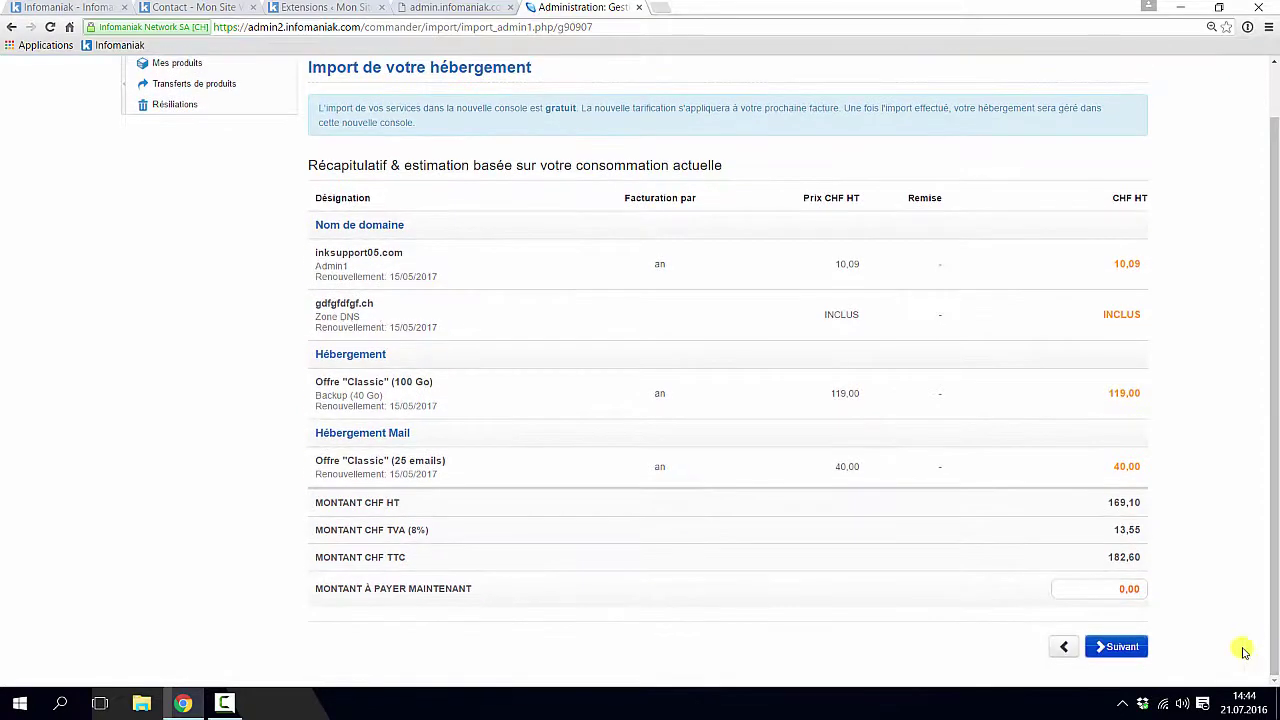
pyautogui.click(1121, 648)
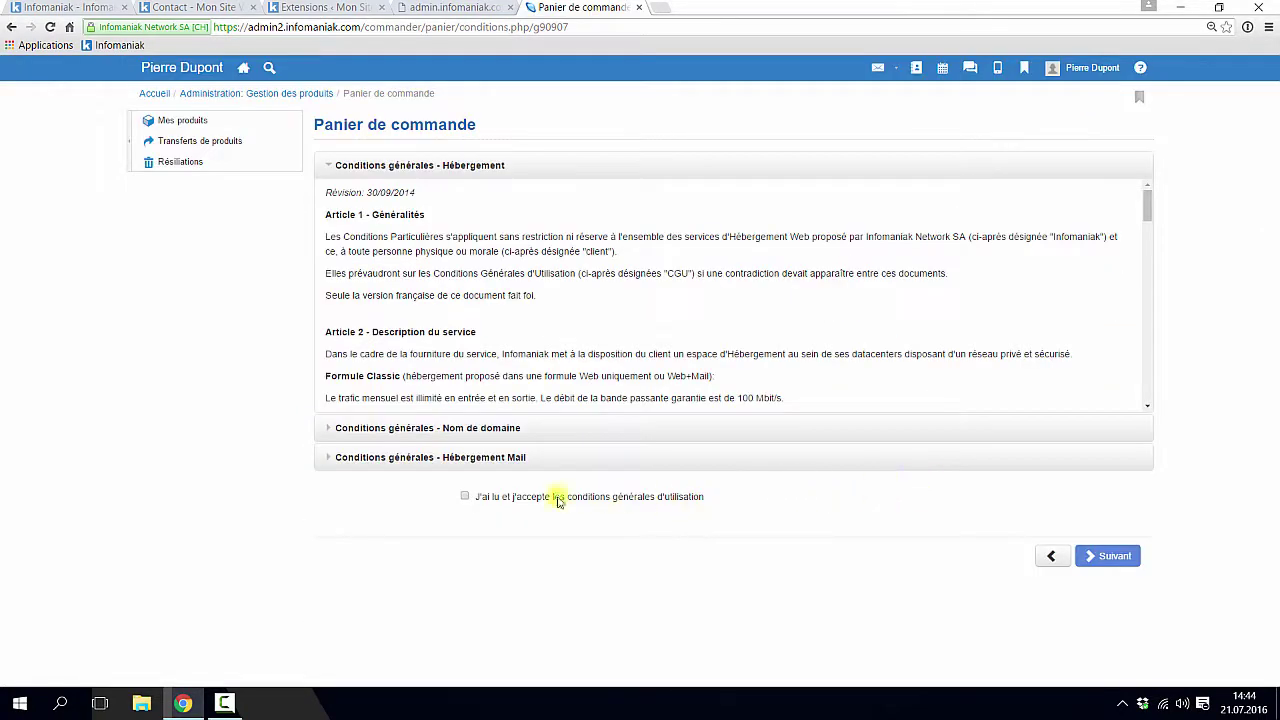
pyautogui.click(465, 496)
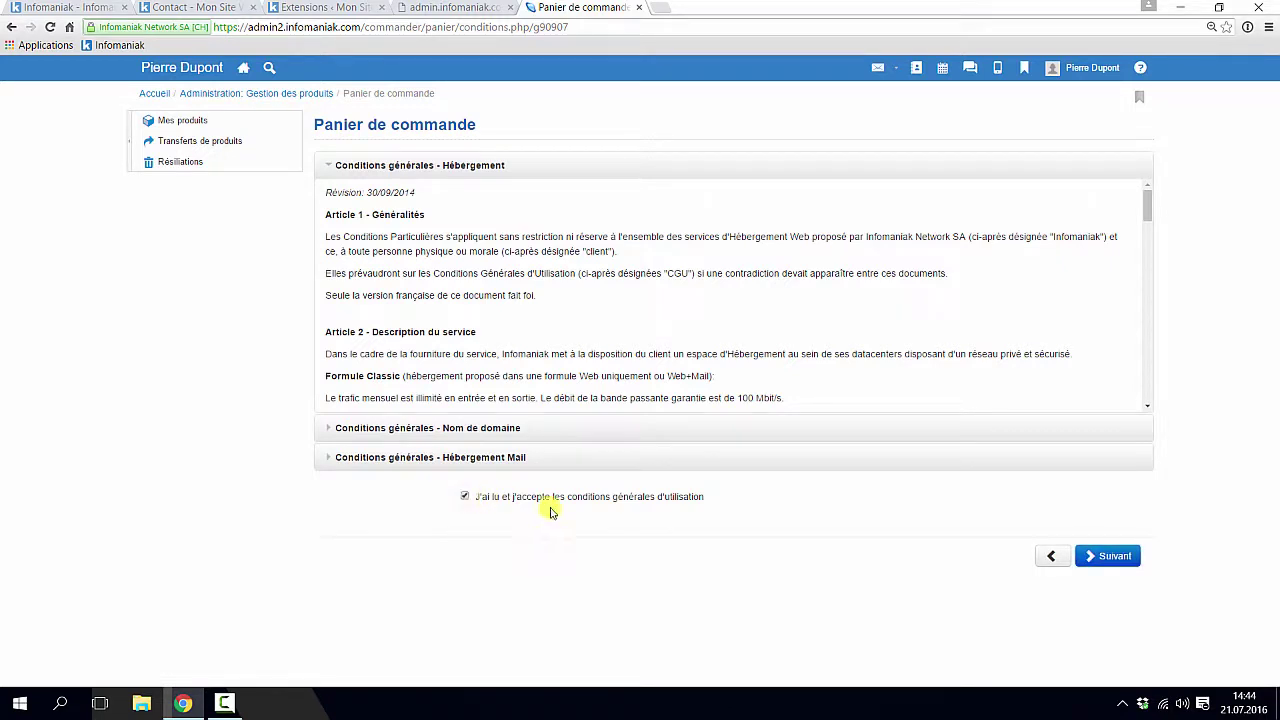
pyautogui.click(1080, 563)
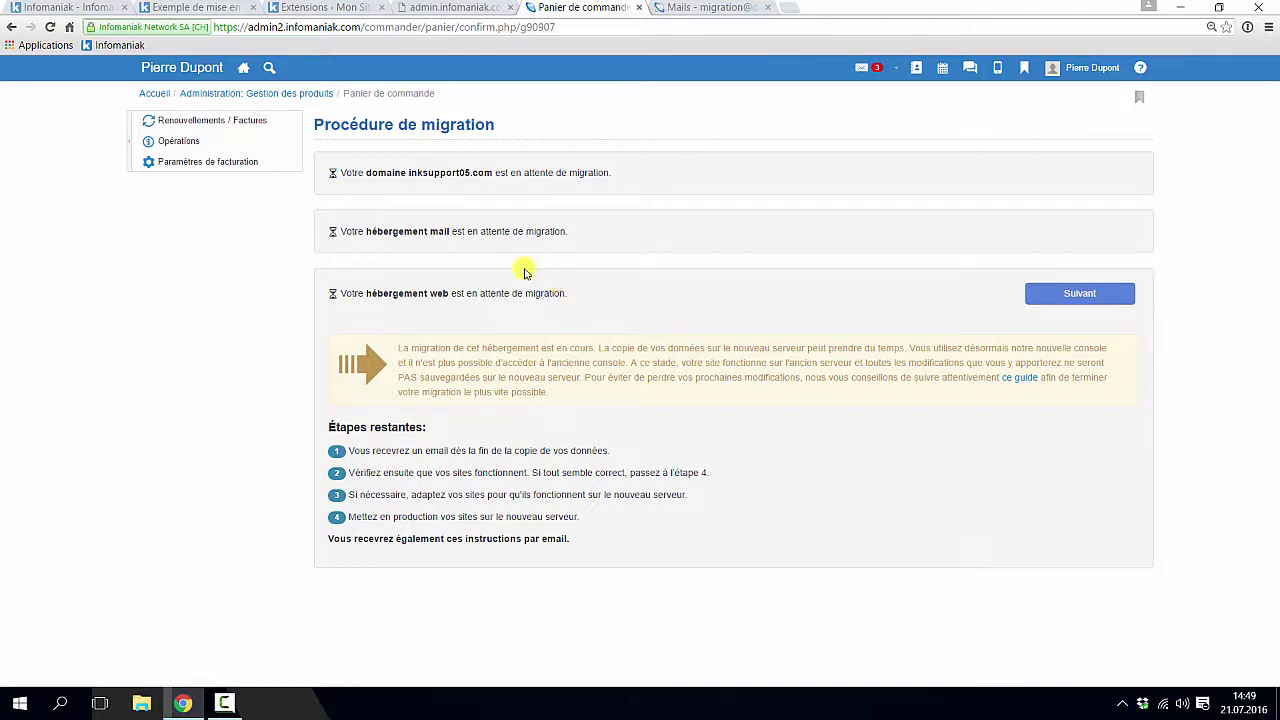
pyautogui.click(238, 67)
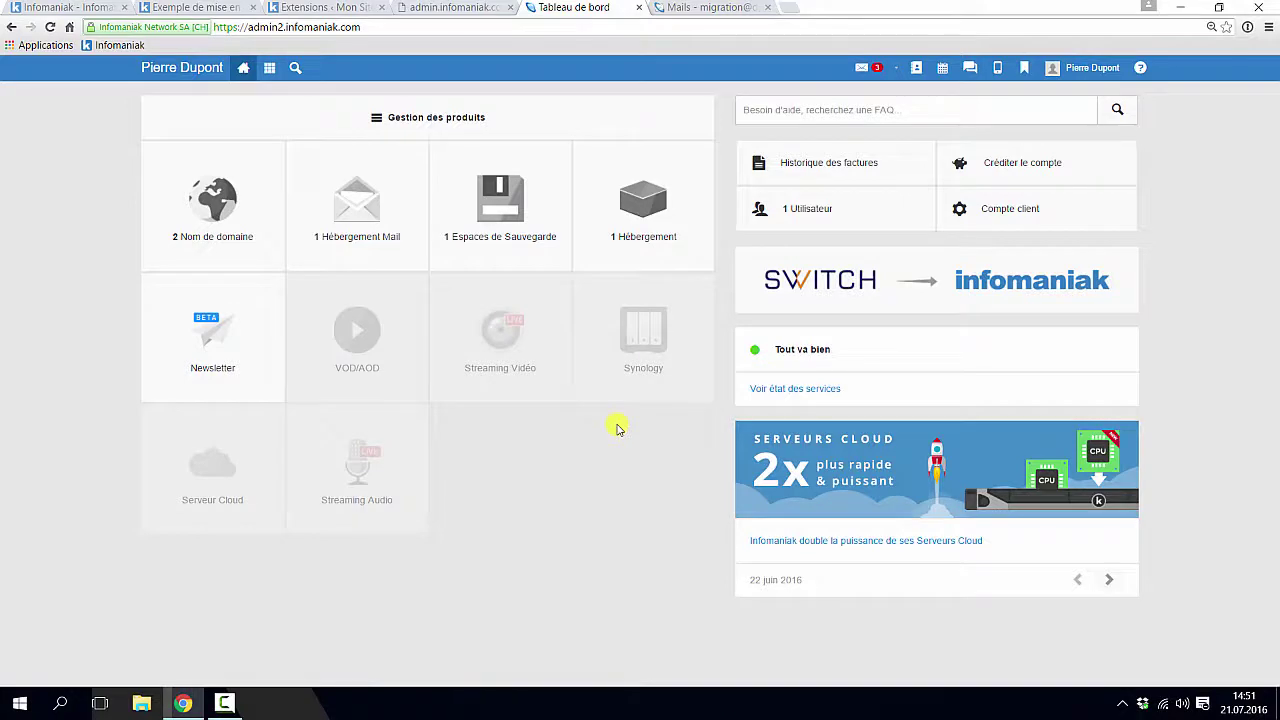
# Read the 'Comment terminer votre migration ?' email in the migration inbox, then go back to the dashboard
pyautogui.click(704, 12)
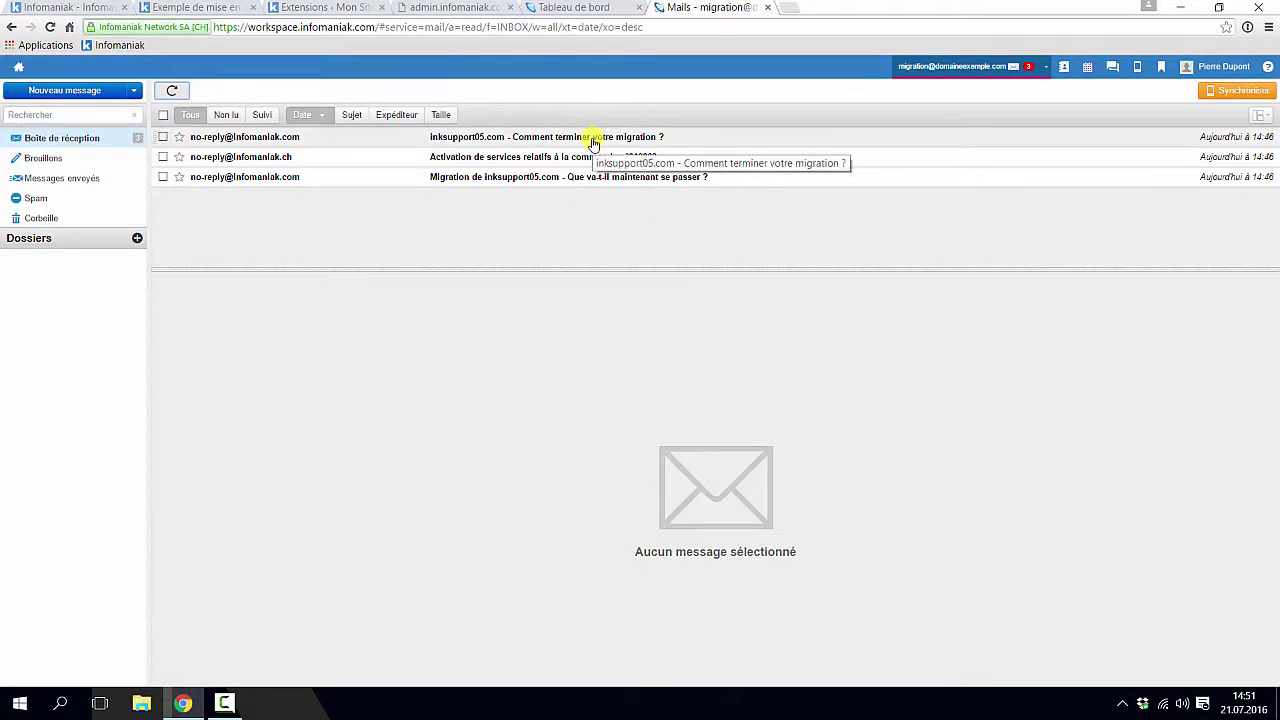
pyautogui.click(594, 140)
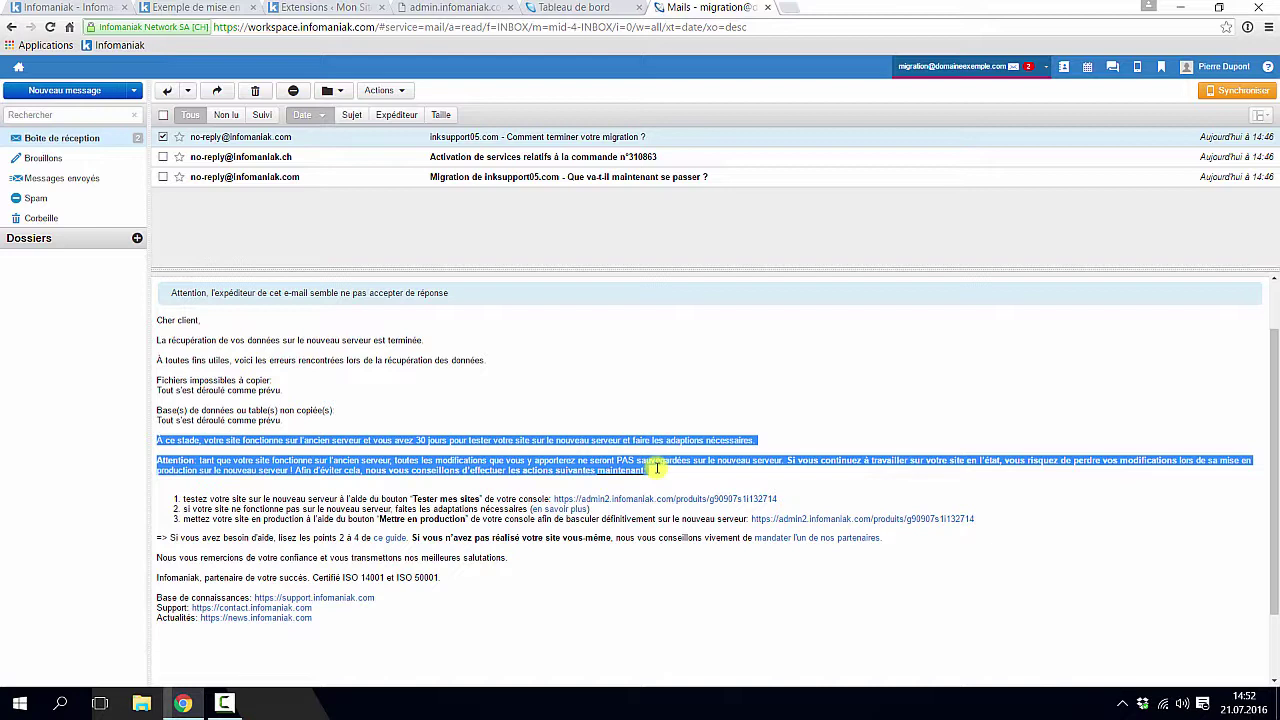
pyautogui.click(290, 424)
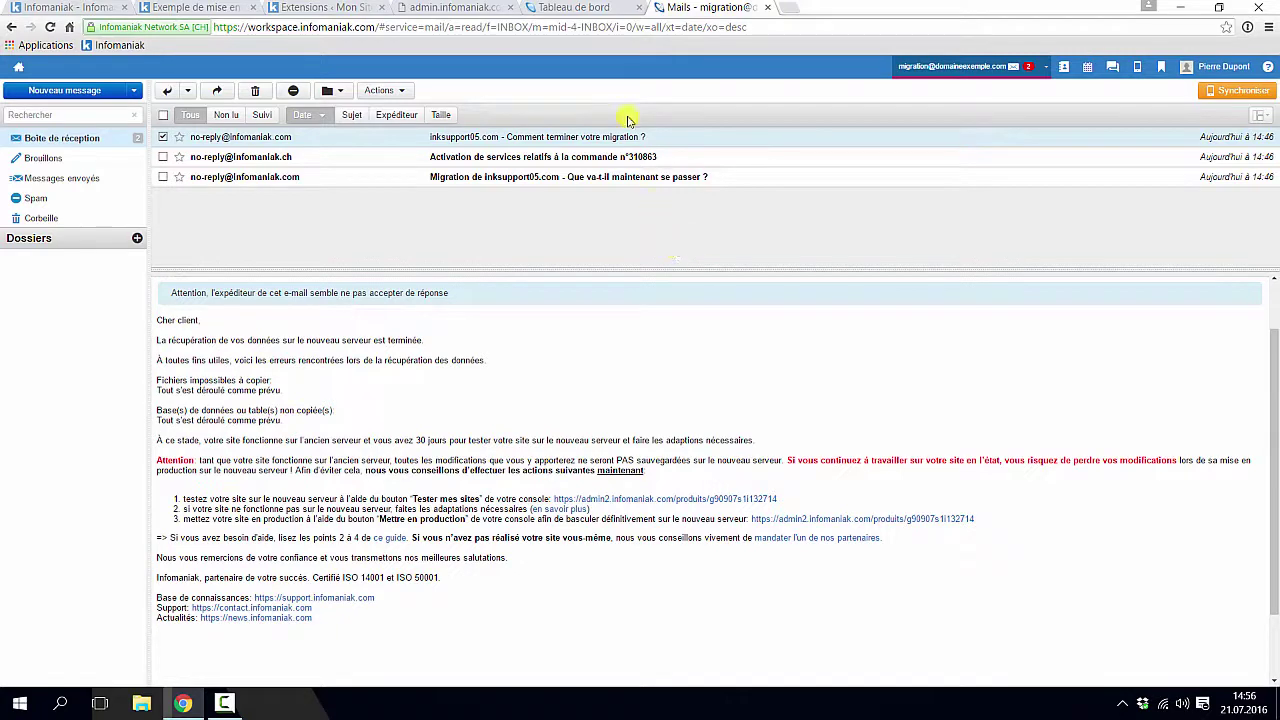
pyautogui.click(604, 10)
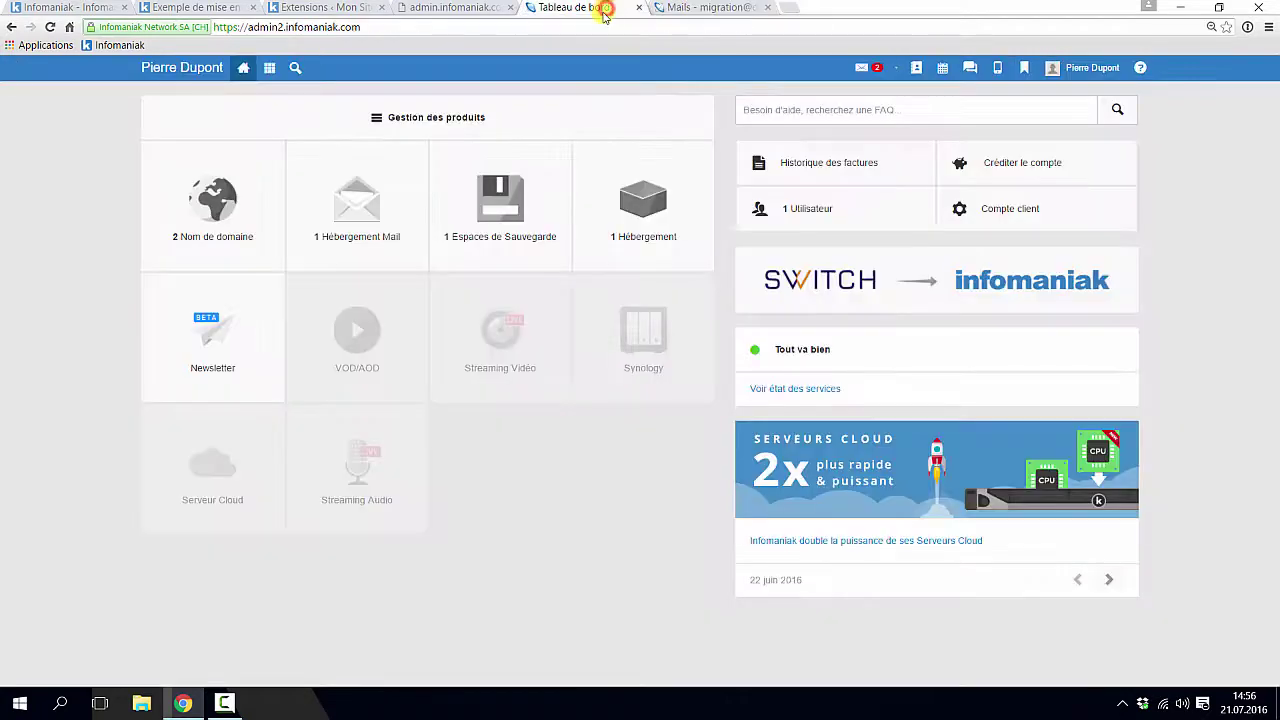
# Open the inksupport05.com web hosting and launch Tester mes sites for inksupport05.com
pyautogui.click(643, 213)
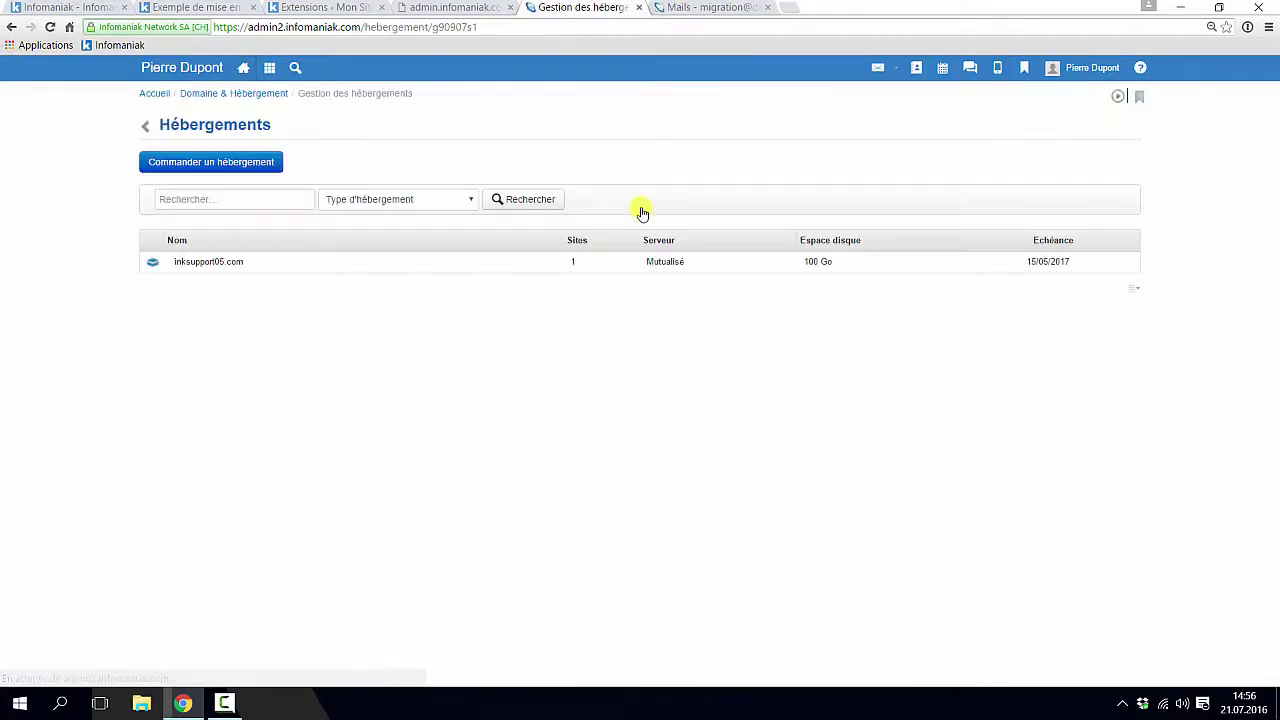
pyautogui.click(204, 261)
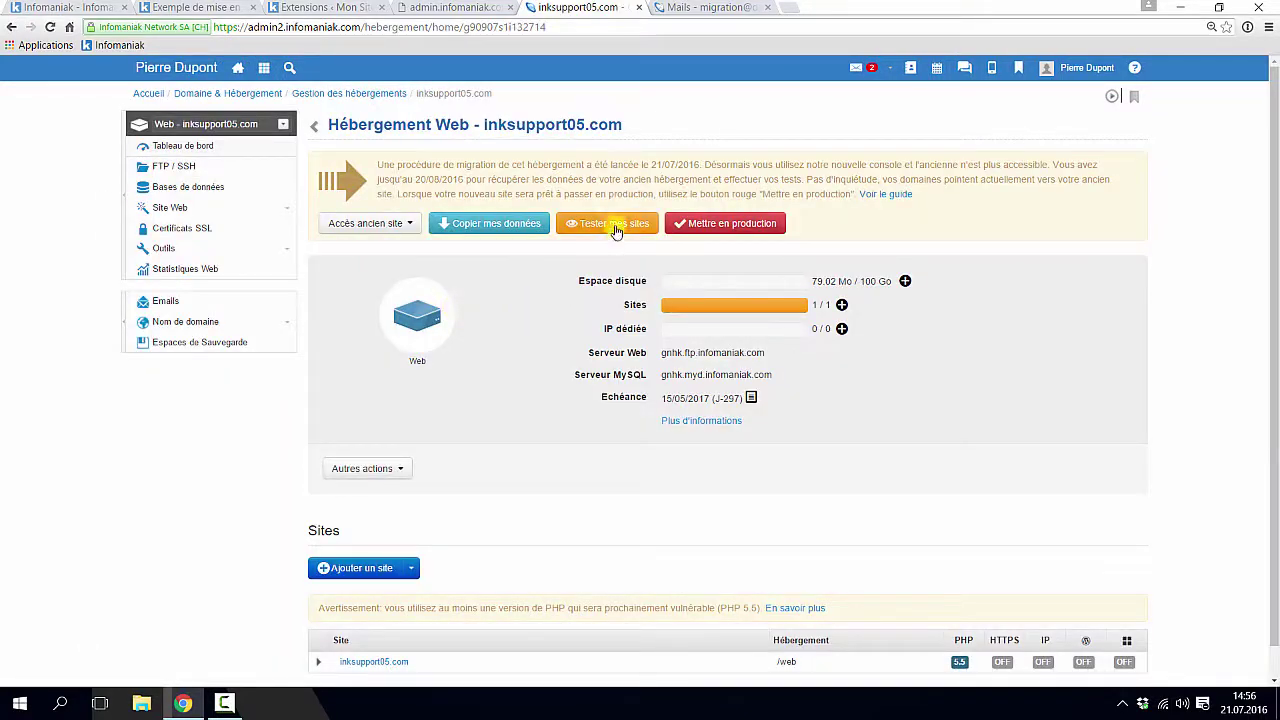
pyautogui.click(616, 223)
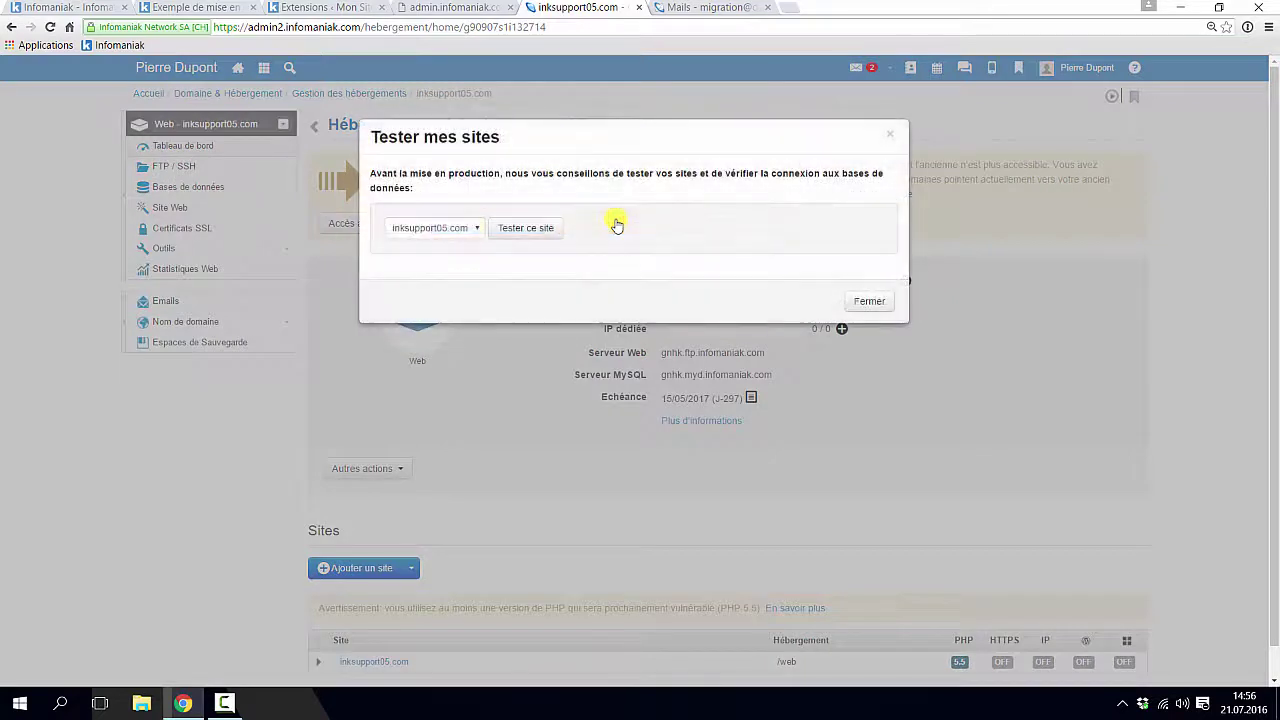
pyautogui.click(473, 229)
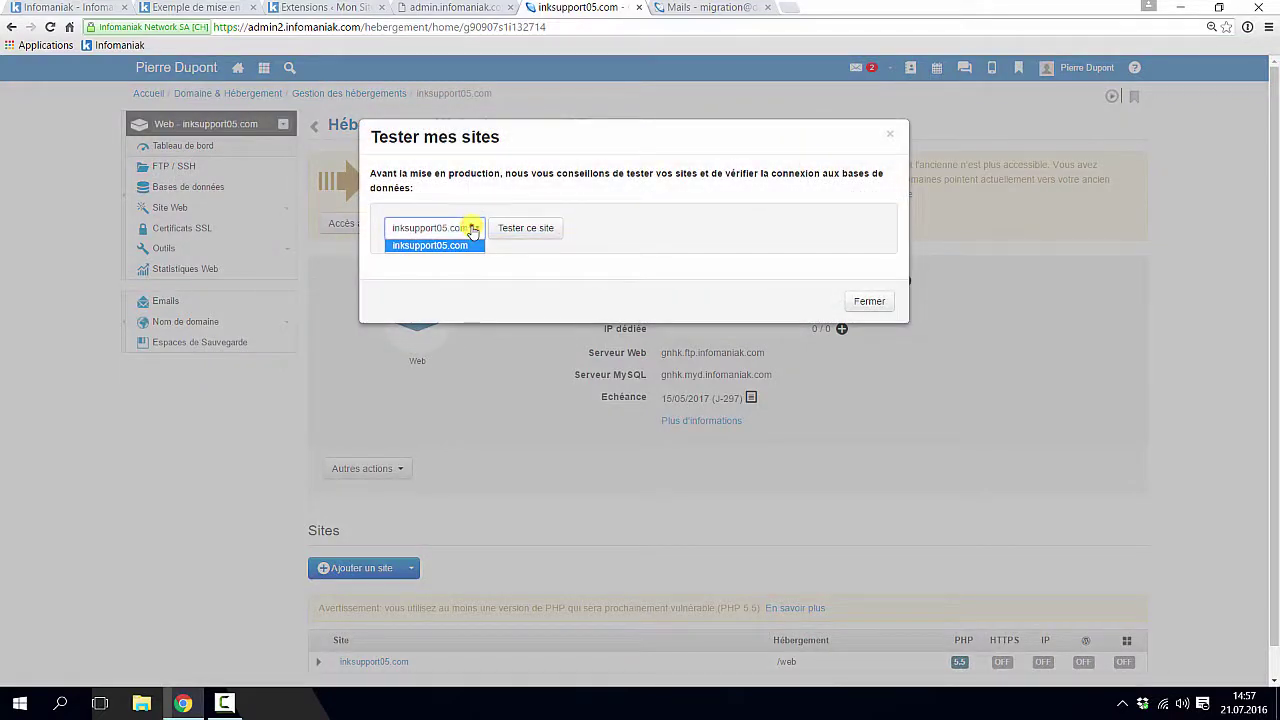
pyautogui.click(473, 229)
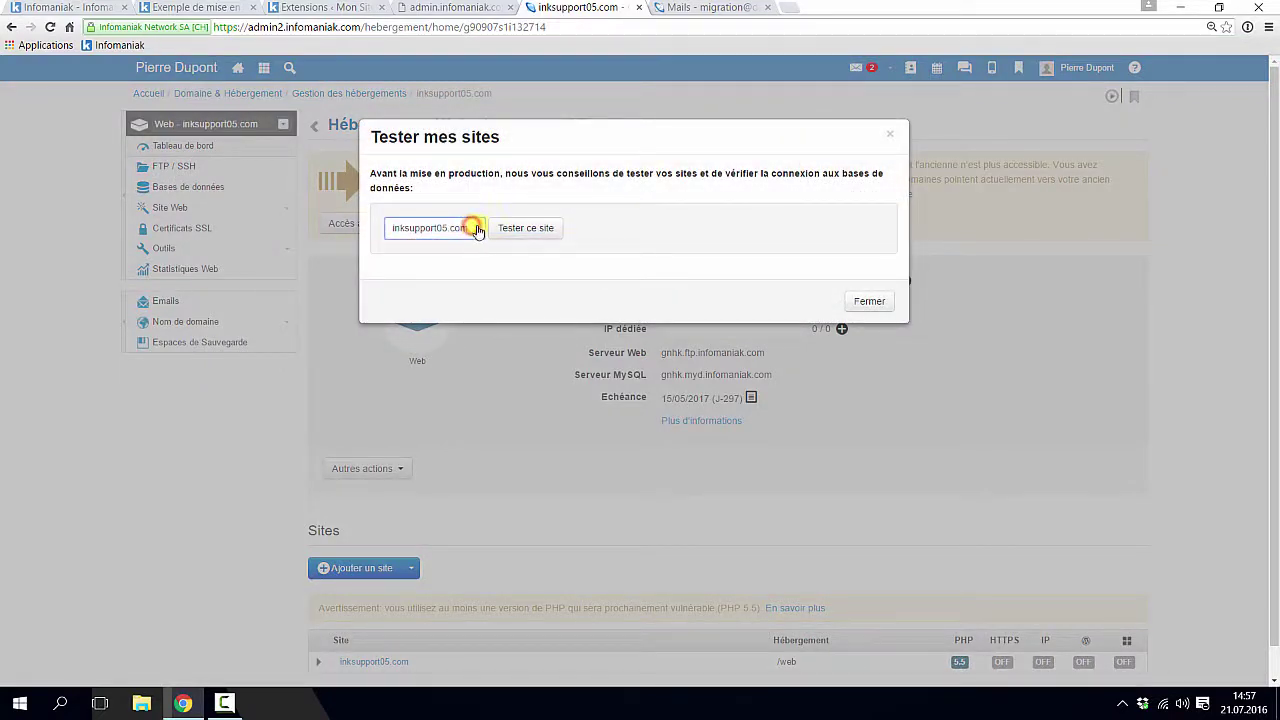
pyautogui.click(531, 230)
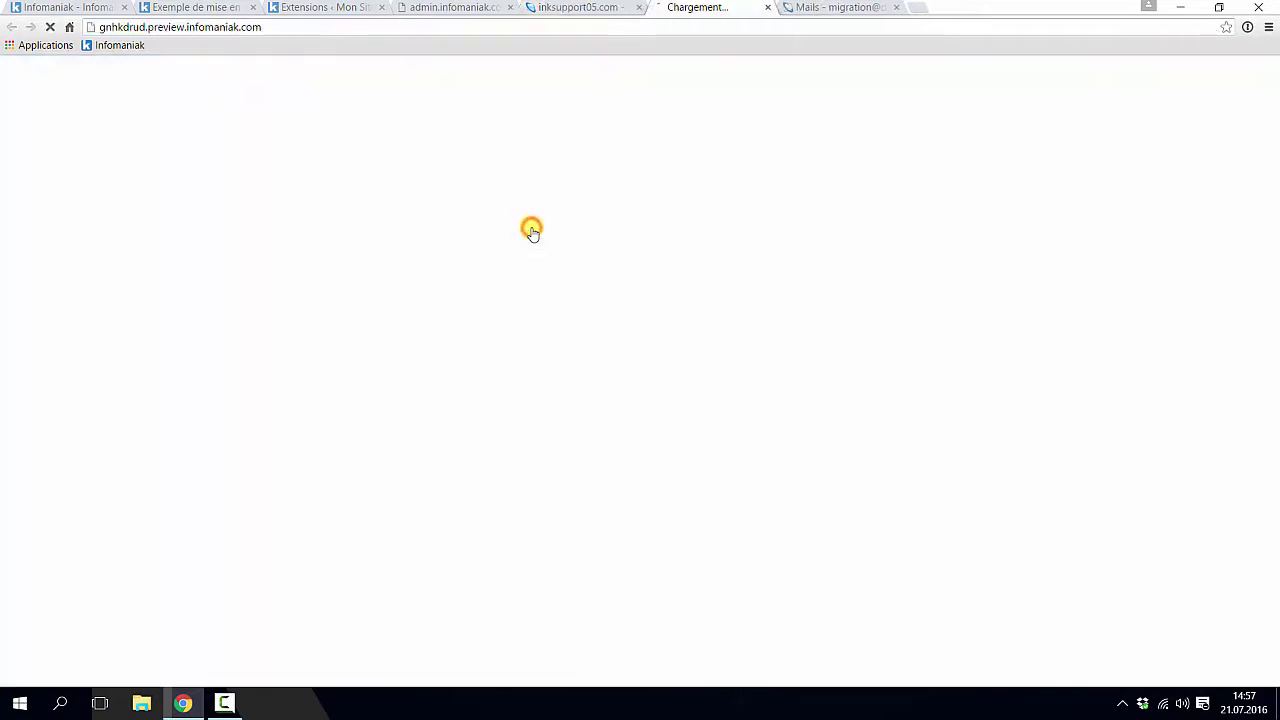
# Select the preview URL showing the database connection error, then return to the live WordPress article
pyautogui.click(272, 27)
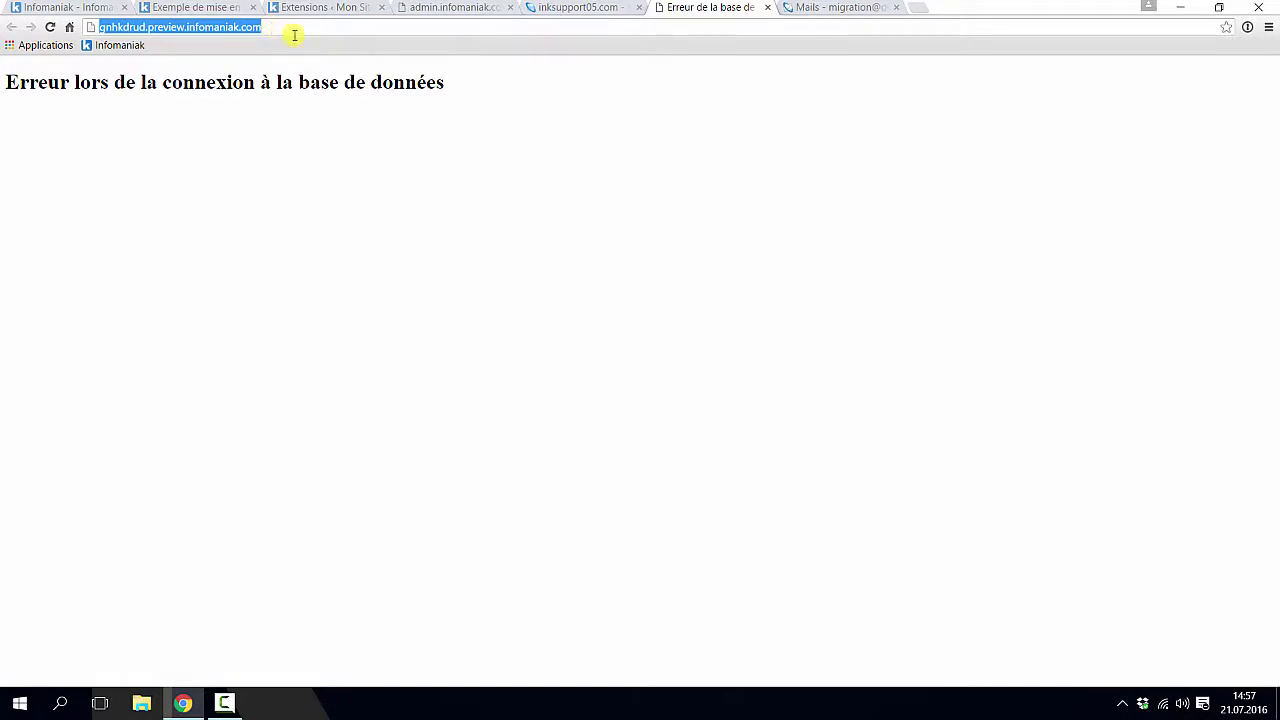
pyautogui.click(204, 8)
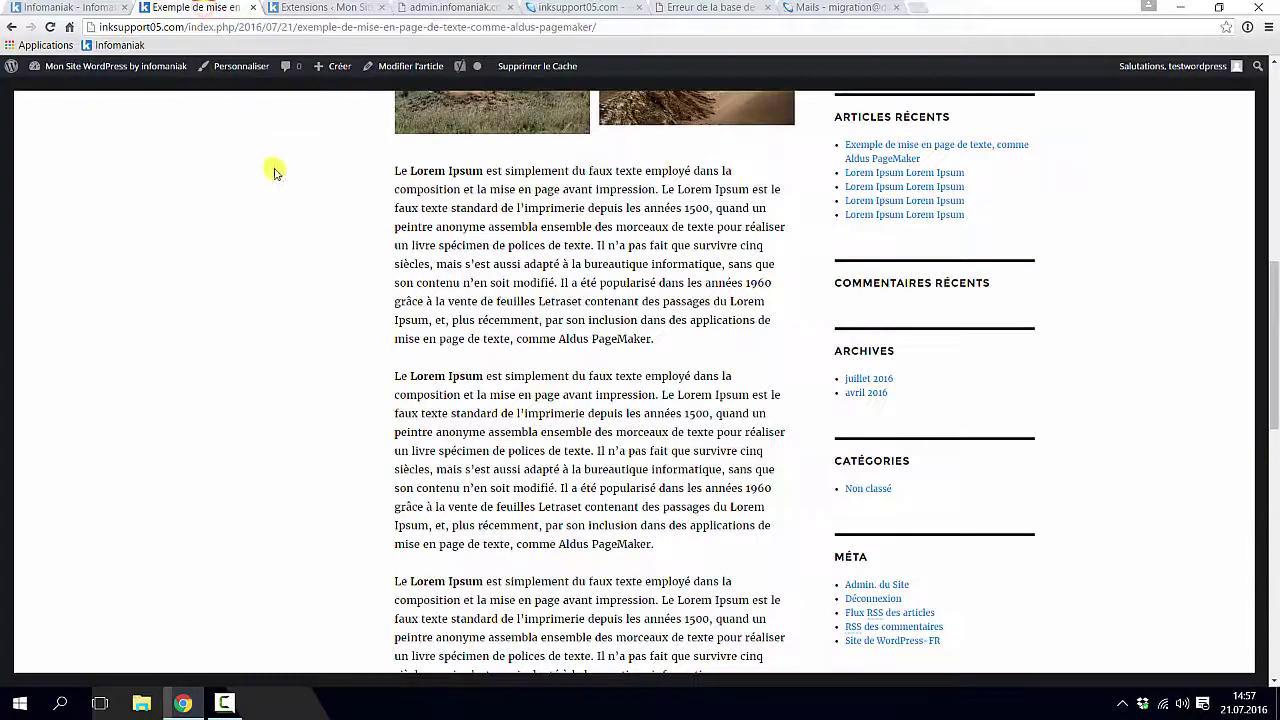
pyautogui.scroll(8, 323, 214)
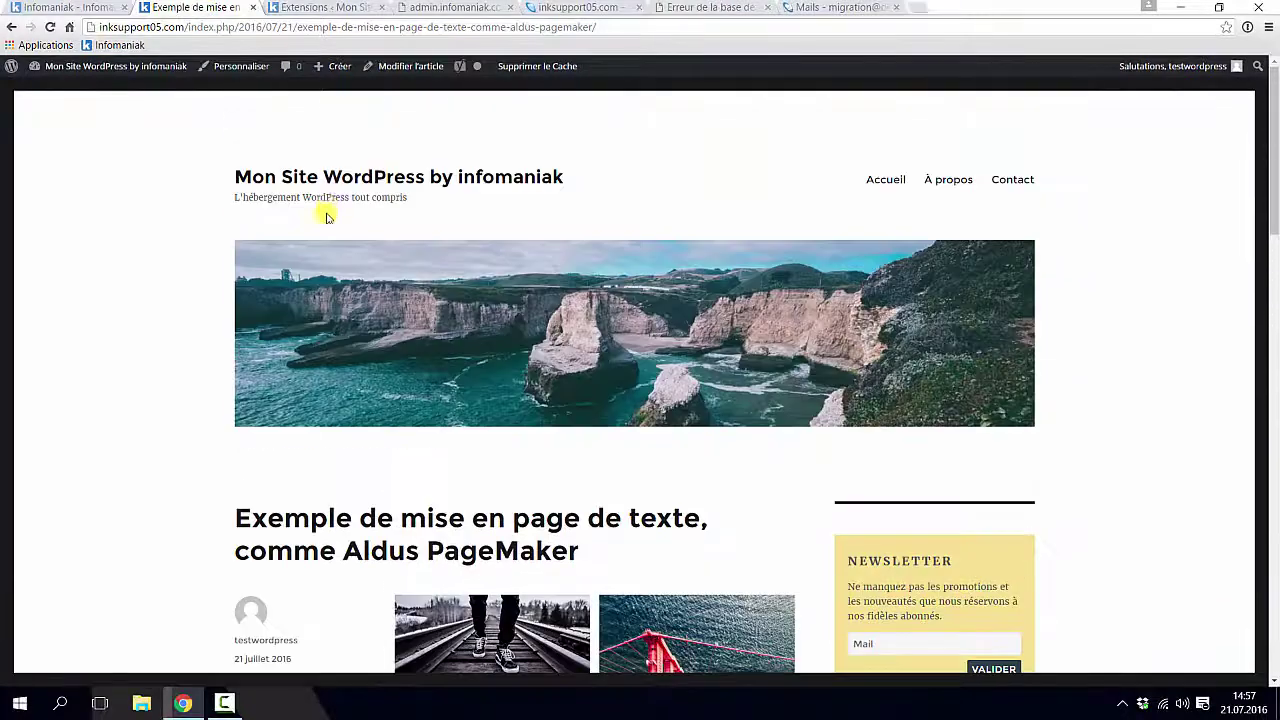
# Open the live WordPress home page and compare it with the database-error preview's address
pyautogui.click(347, 164)
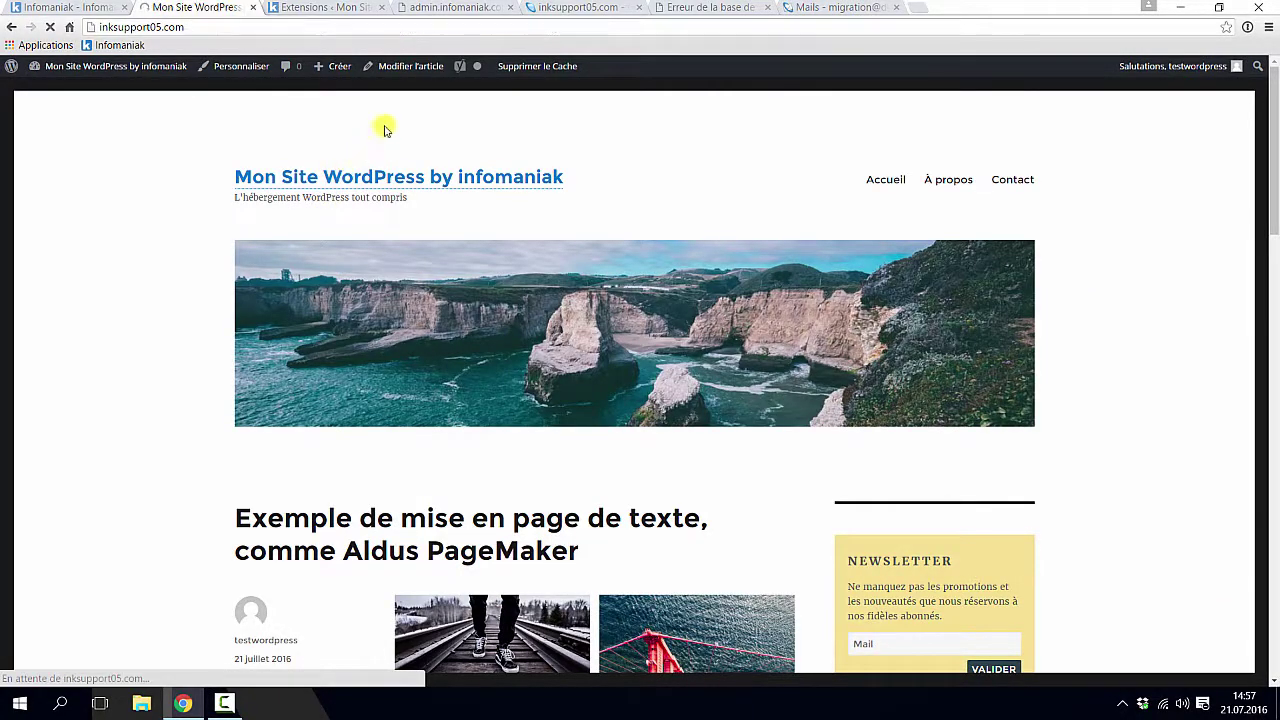
pyautogui.click(700, 8)
pyautogui.moveTo(342, 29); pyautogui.dragTo(85, 25)
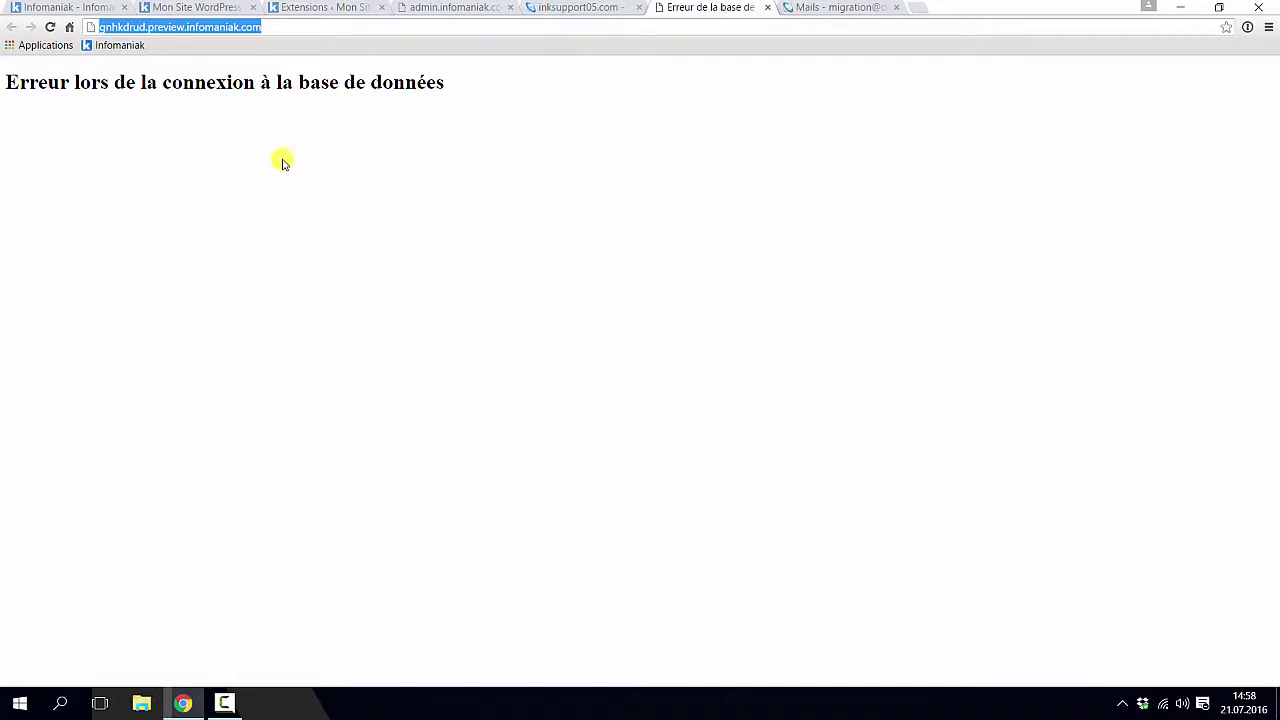
# Close the Tester mes sites dialog and return to the inksupport05.com hosting page
pyautogui.click(558, 7)
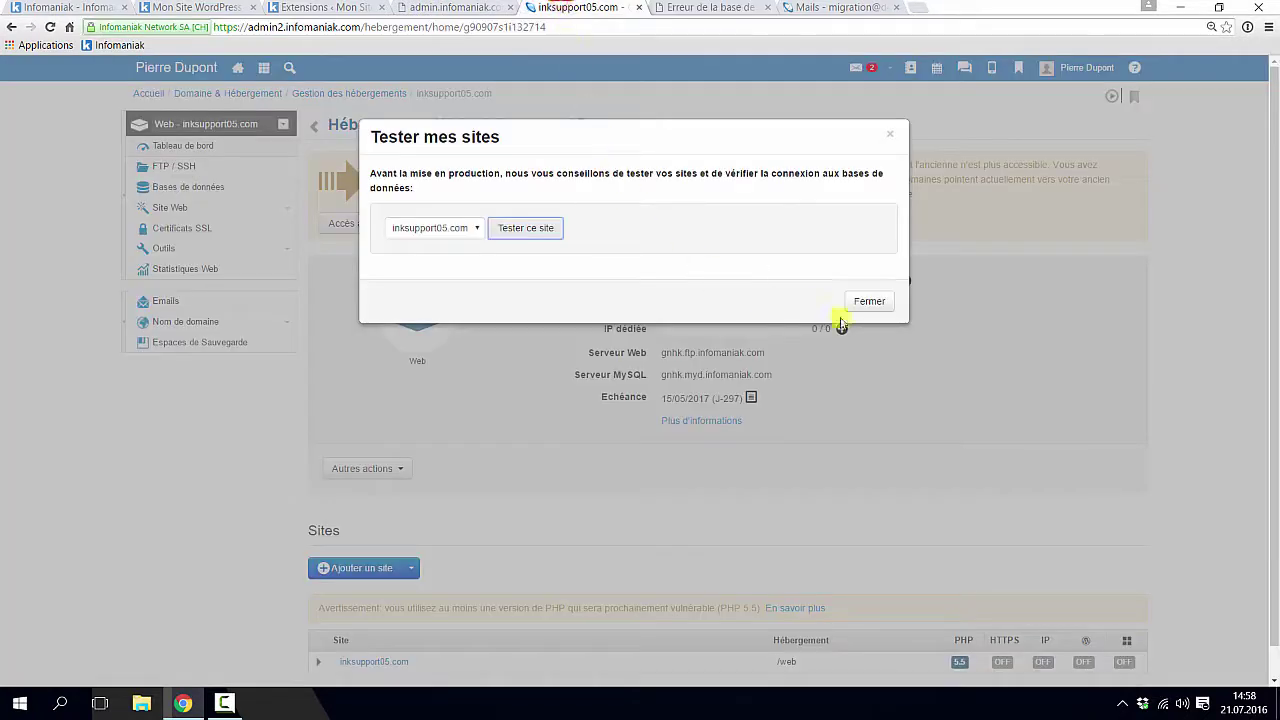
pyautogui.click(866, 300)
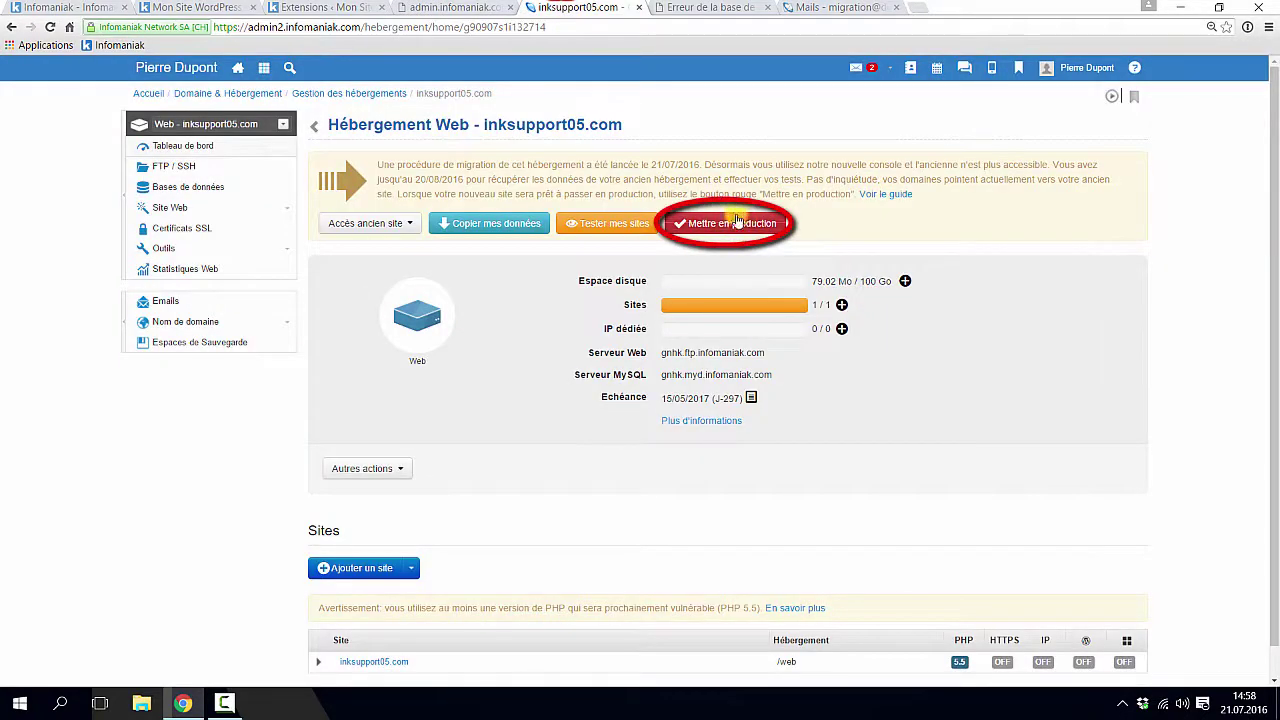
pyautogui.hotkey('ctrl', 'Tab')
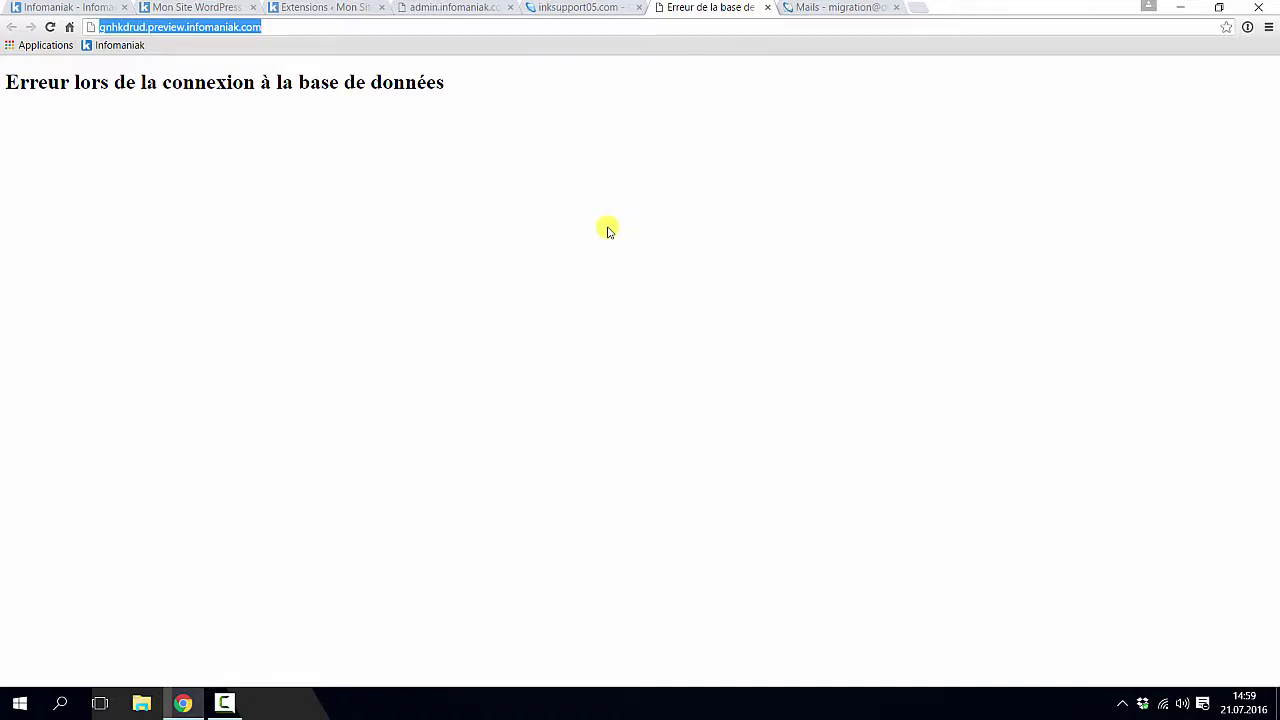
pyautogui.hotkey('ctrl', 'shift', 'Tab')
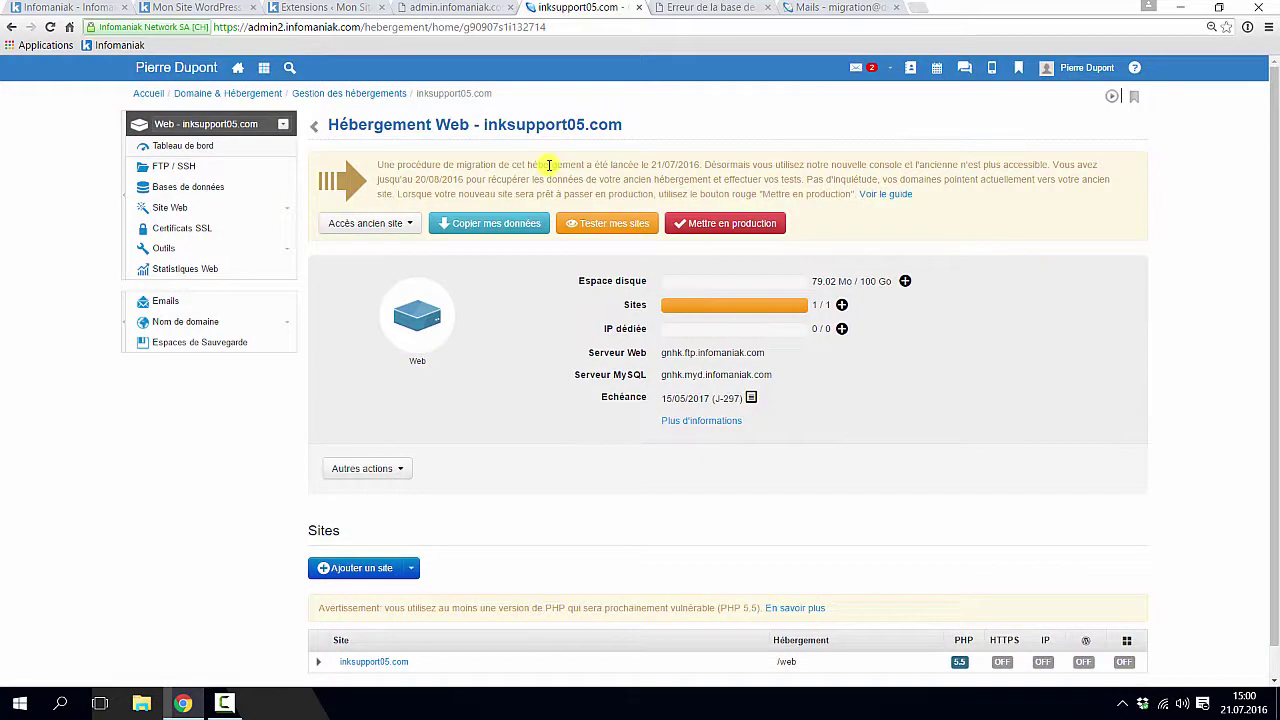
# Add and save the FTP + SSH account gnhk_demo with an account password
pyautogui.click(229, 169)
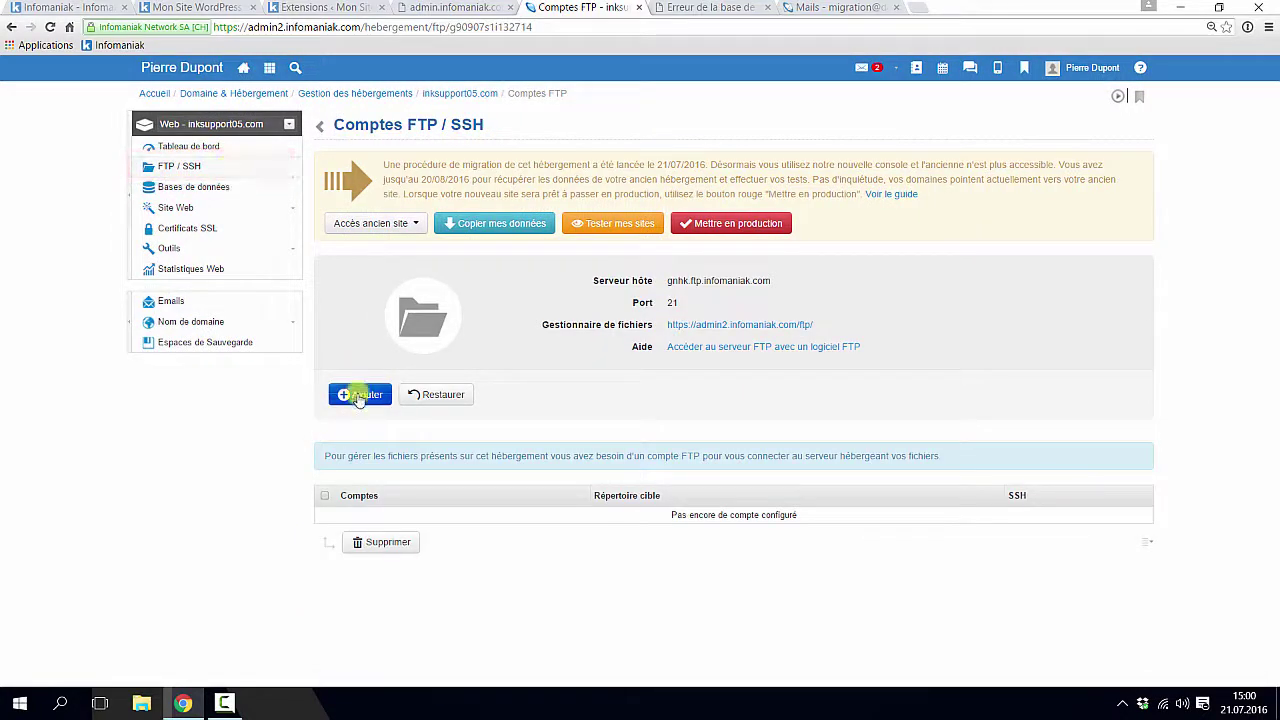
pyautogui.click(359, 396)
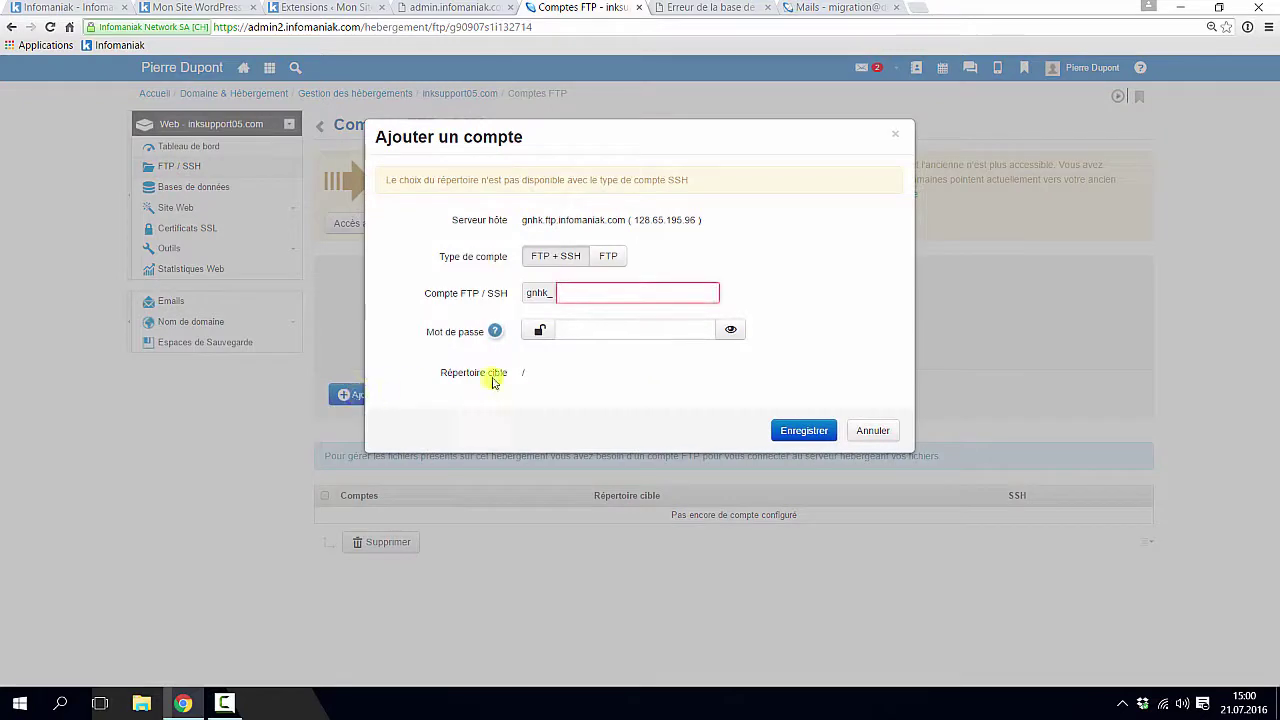
pyautogui.write('de')
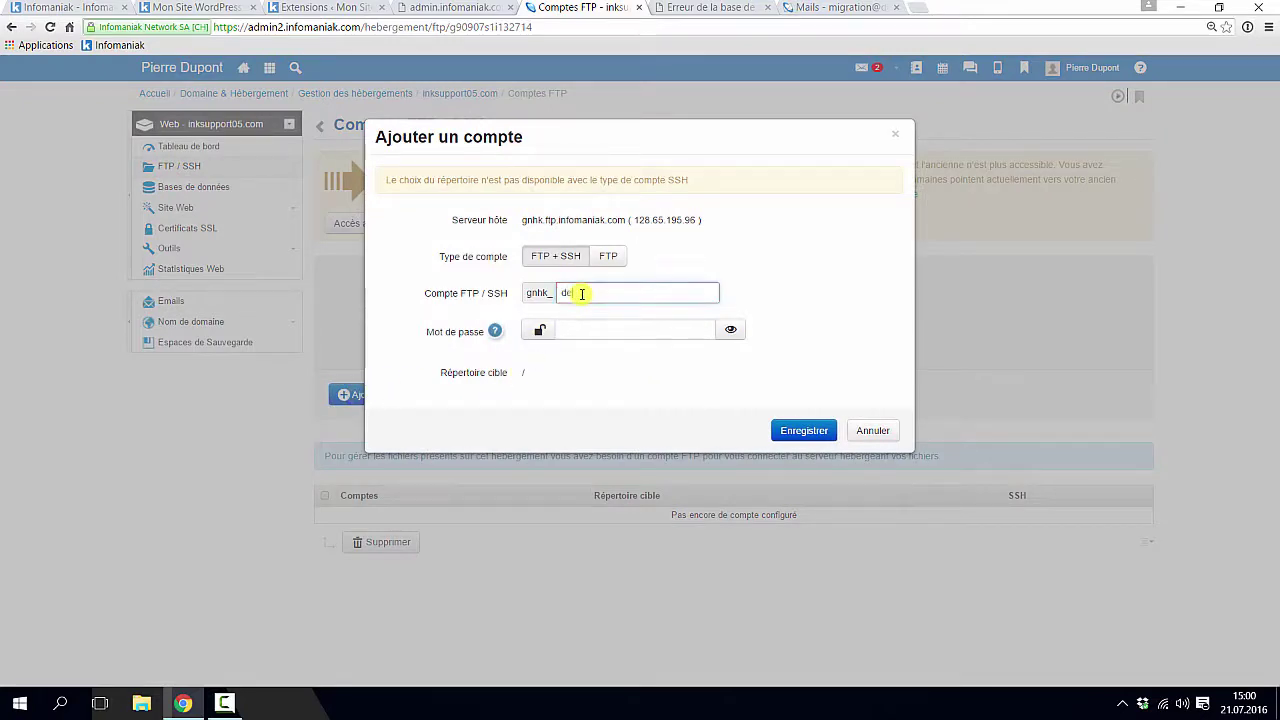
pyautogui.write('mo')
pyautogui.click(581, 329)
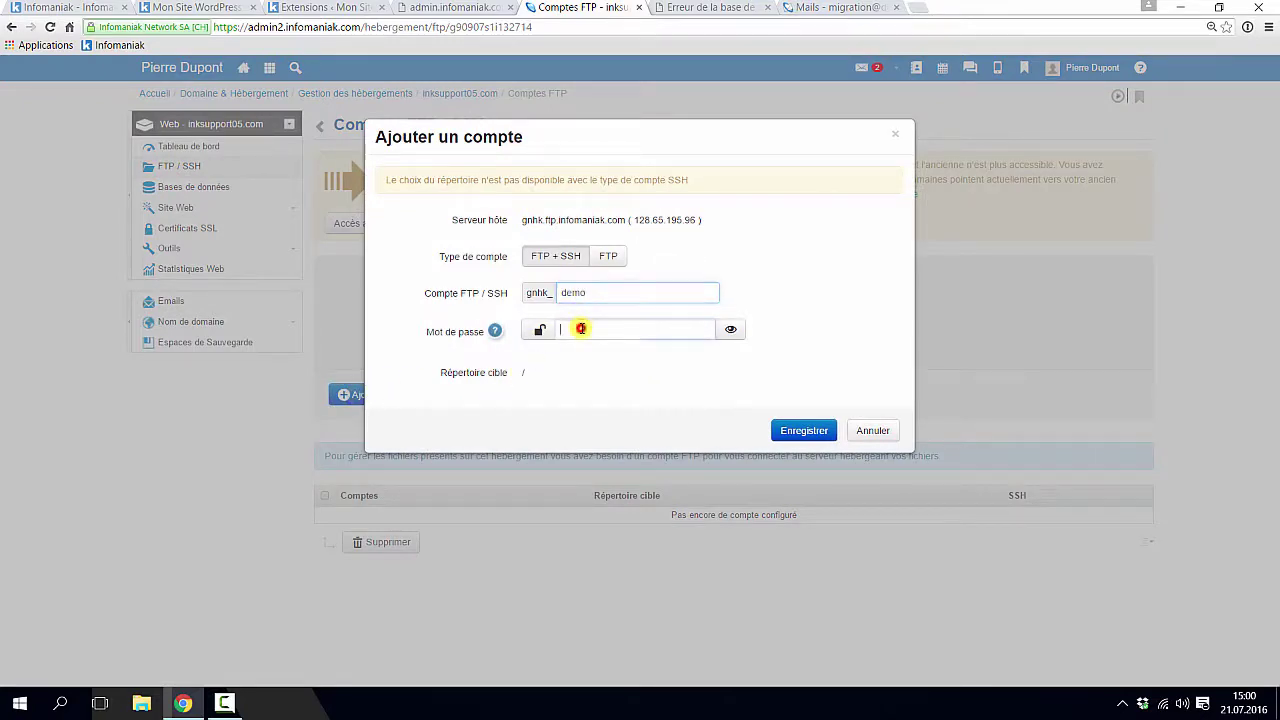
pyautogui.write('•••••••••')
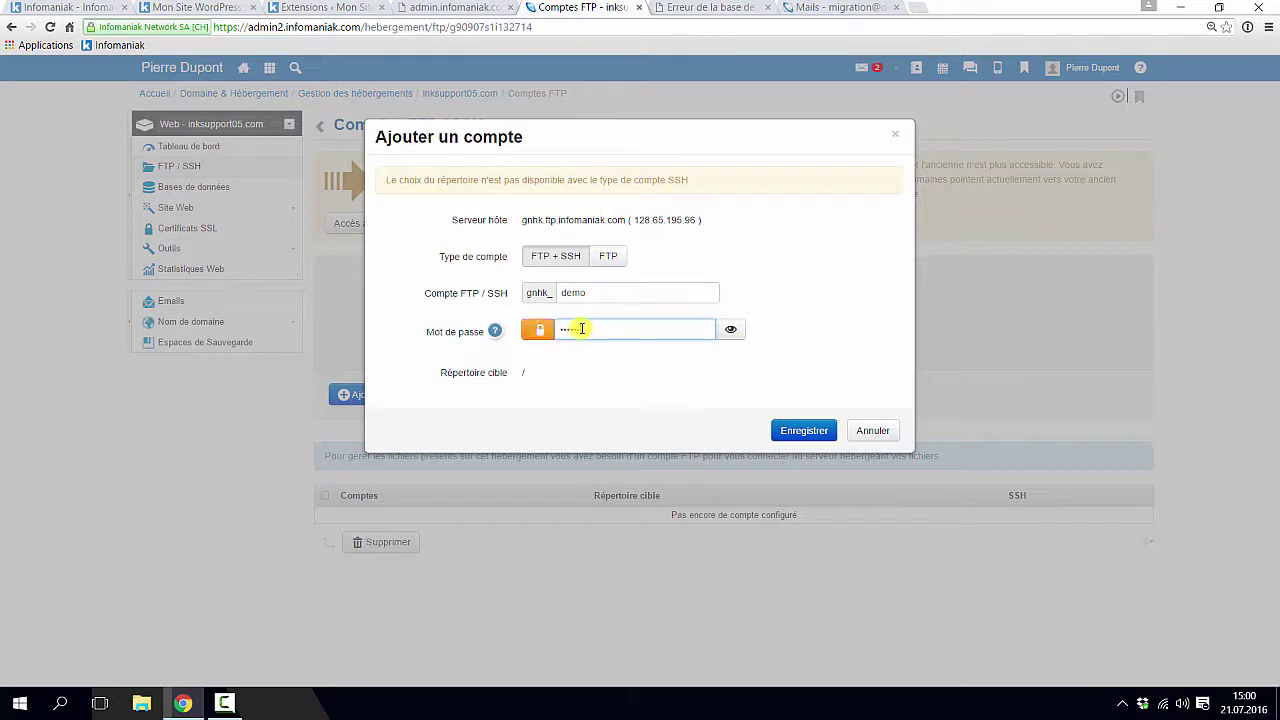
pyautogui.click(810, 432)
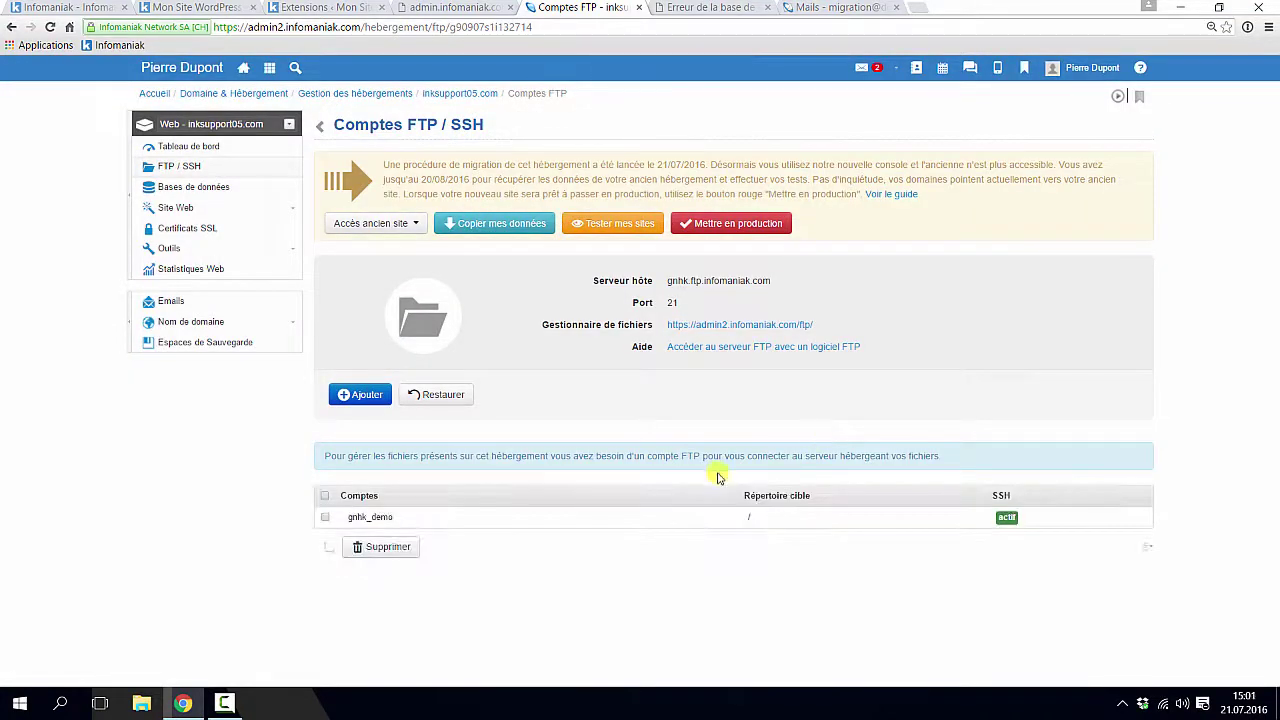
# Log in to the web FTP manager as gnhk_demo with the account password
pyautogui.click(716, 518)
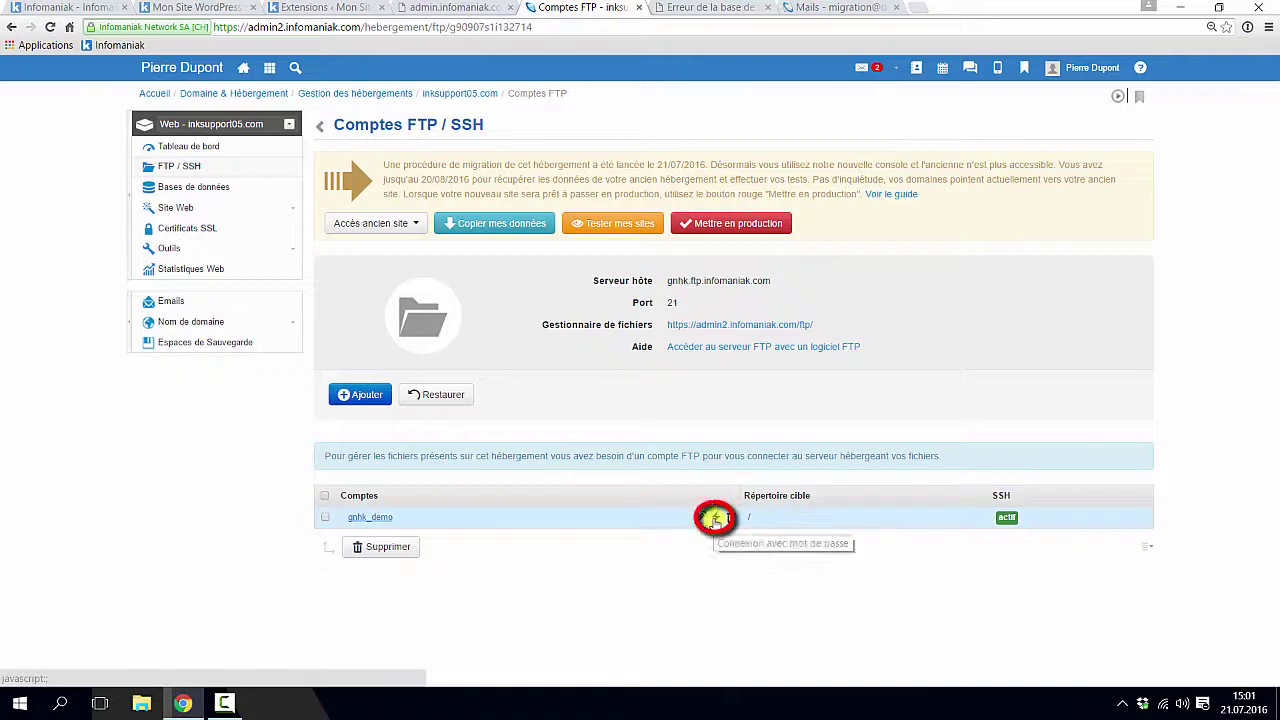
pyautogui.click(714, 519)
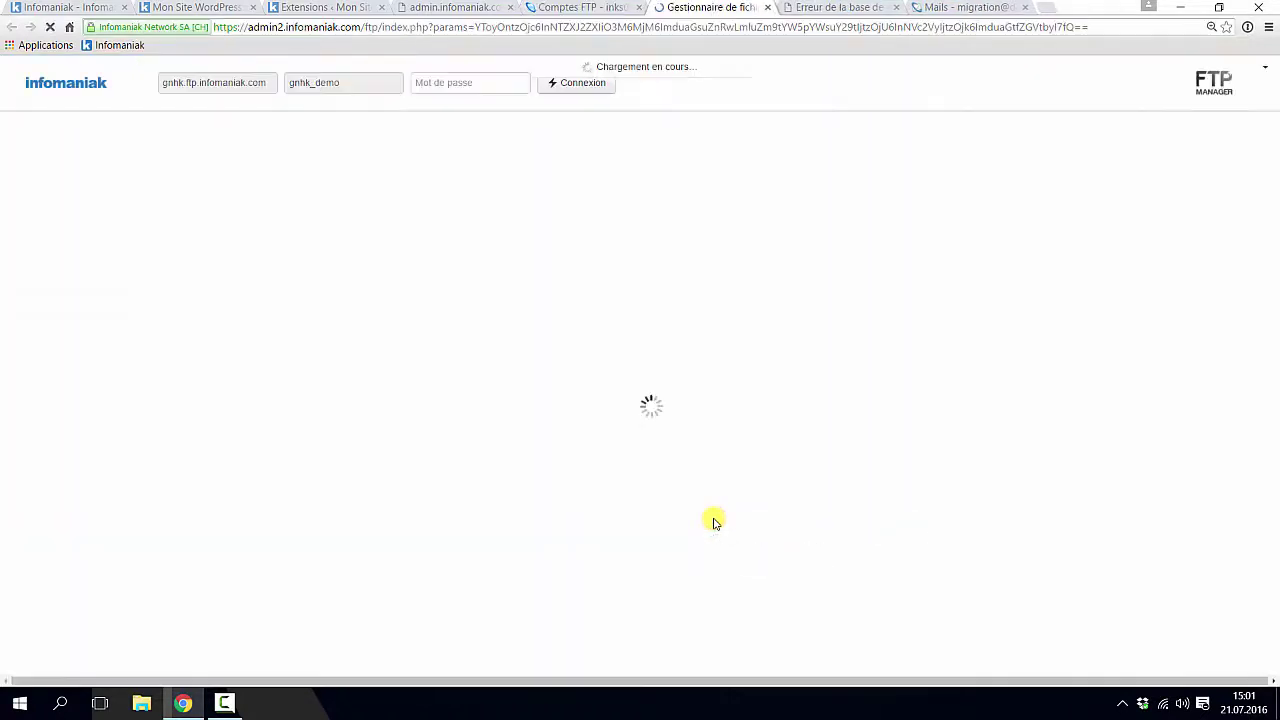
pyautogui.write('••')
pyautogui.write('•••')
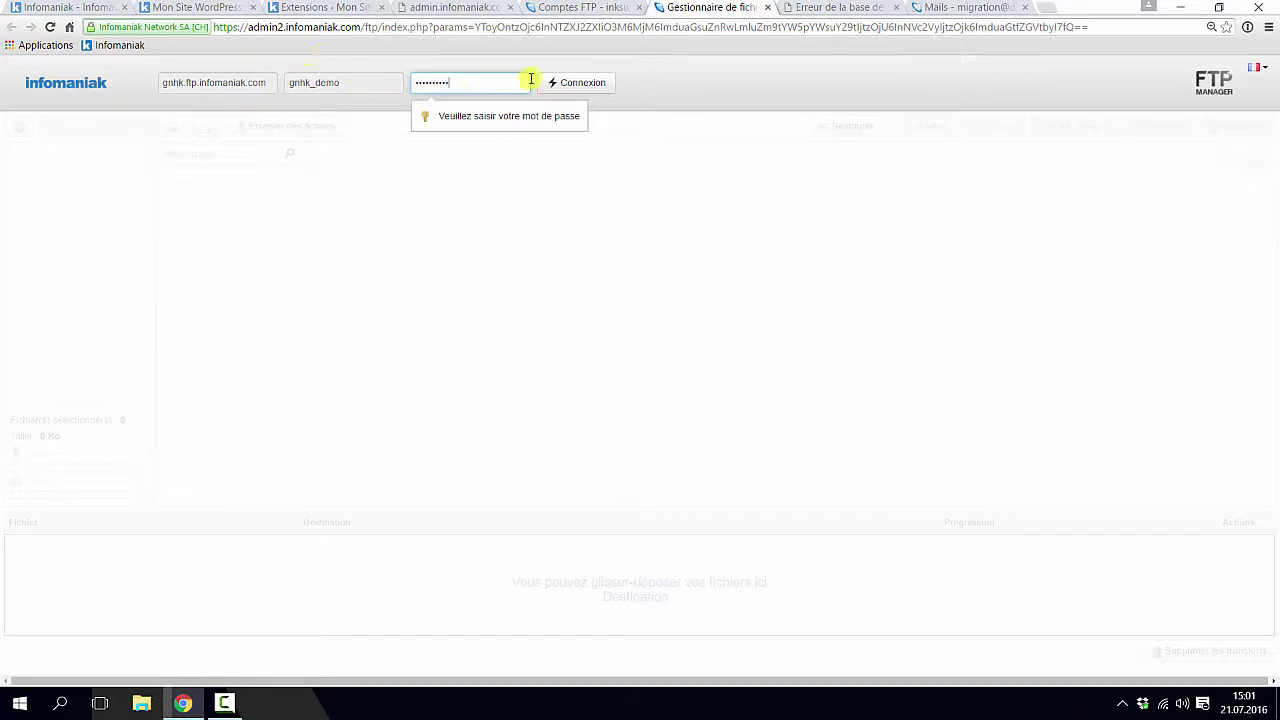
pyautogui.click(570, 84)
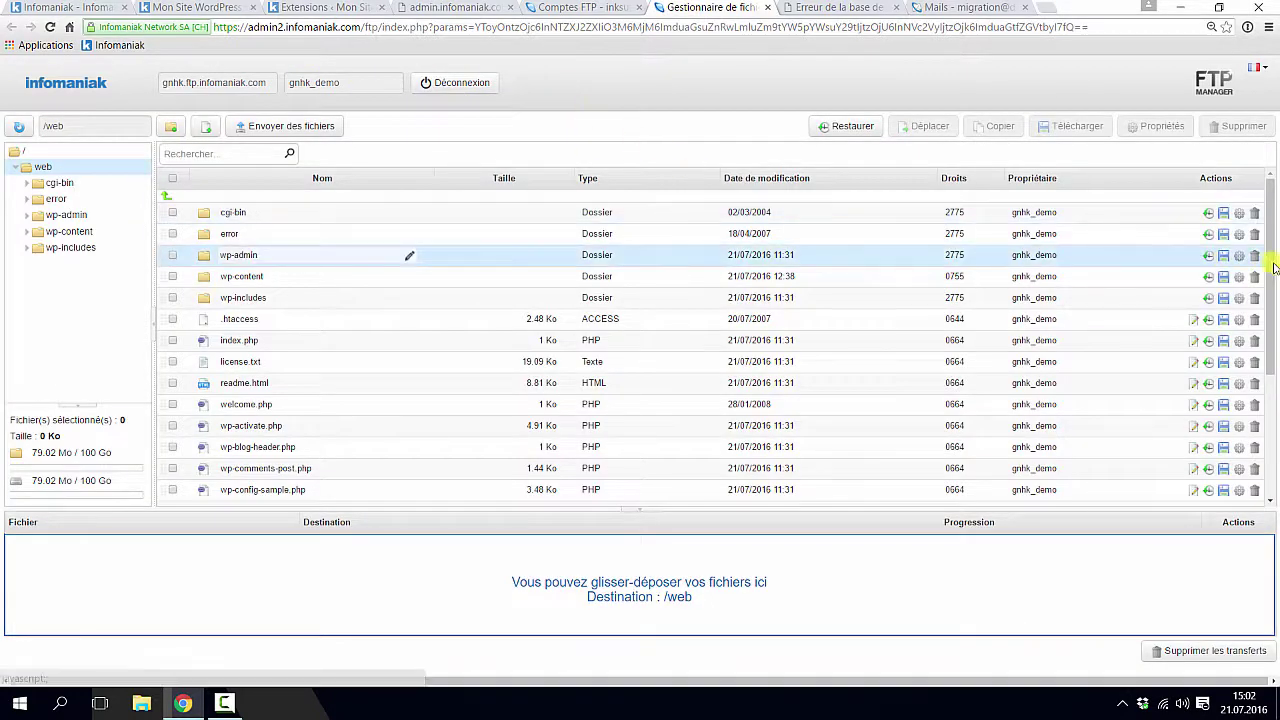
# Open wp-config.php from the /web folder in the Edition dialog to view its MySQL settings
pyautogui.moveTo(1262, 271); pyautogui.dragTo(1262, 329)
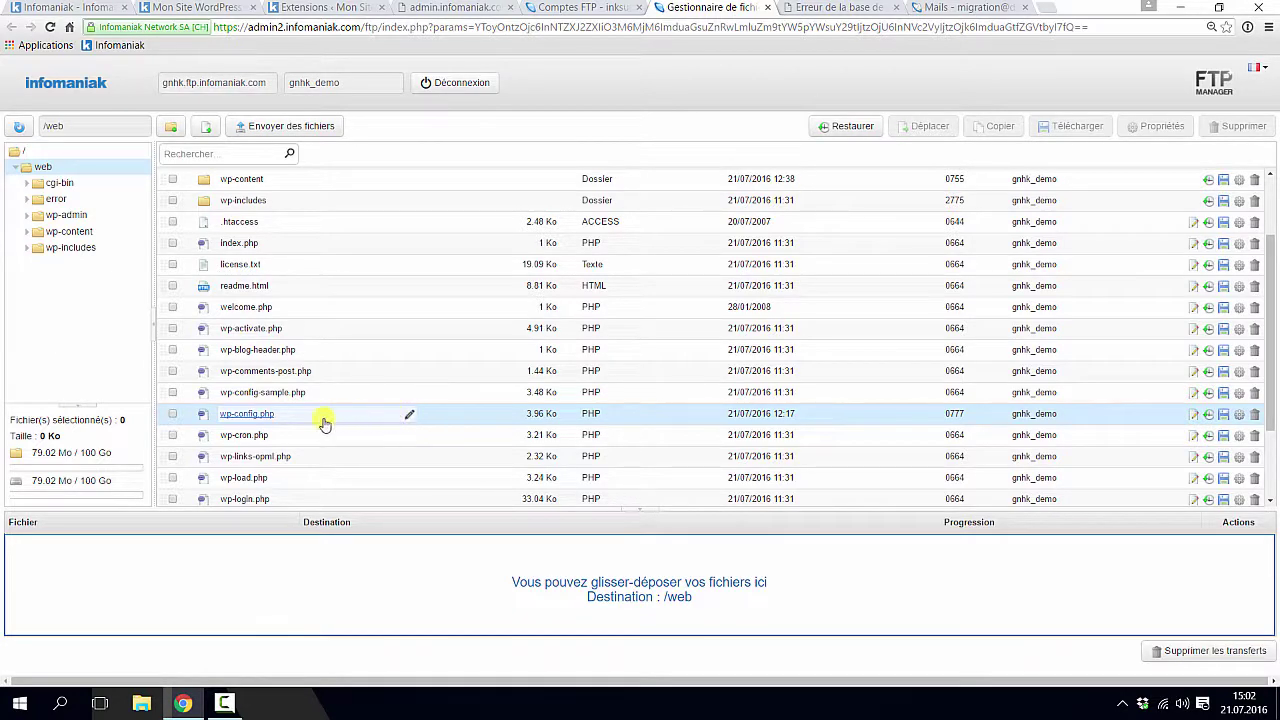
pyautogui.click(255, 417)
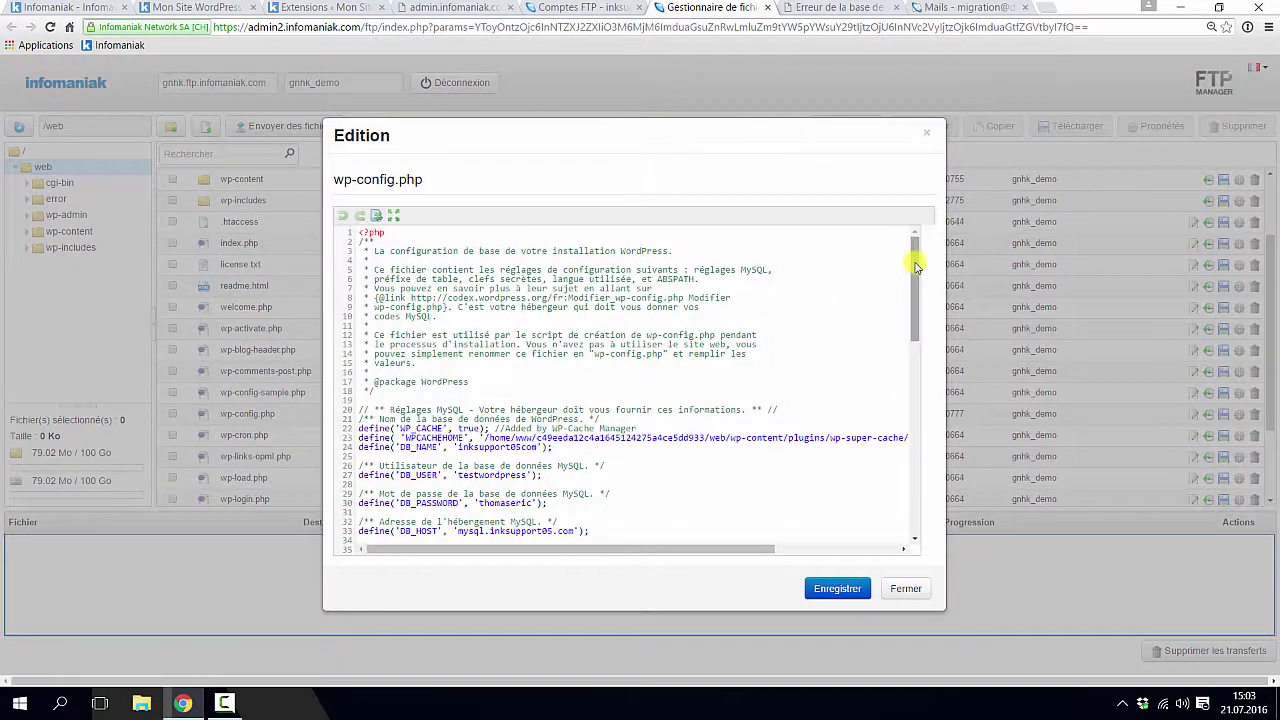
pyautogui.moveTo(914, 259); pyautogui.dragTo(917, 314)
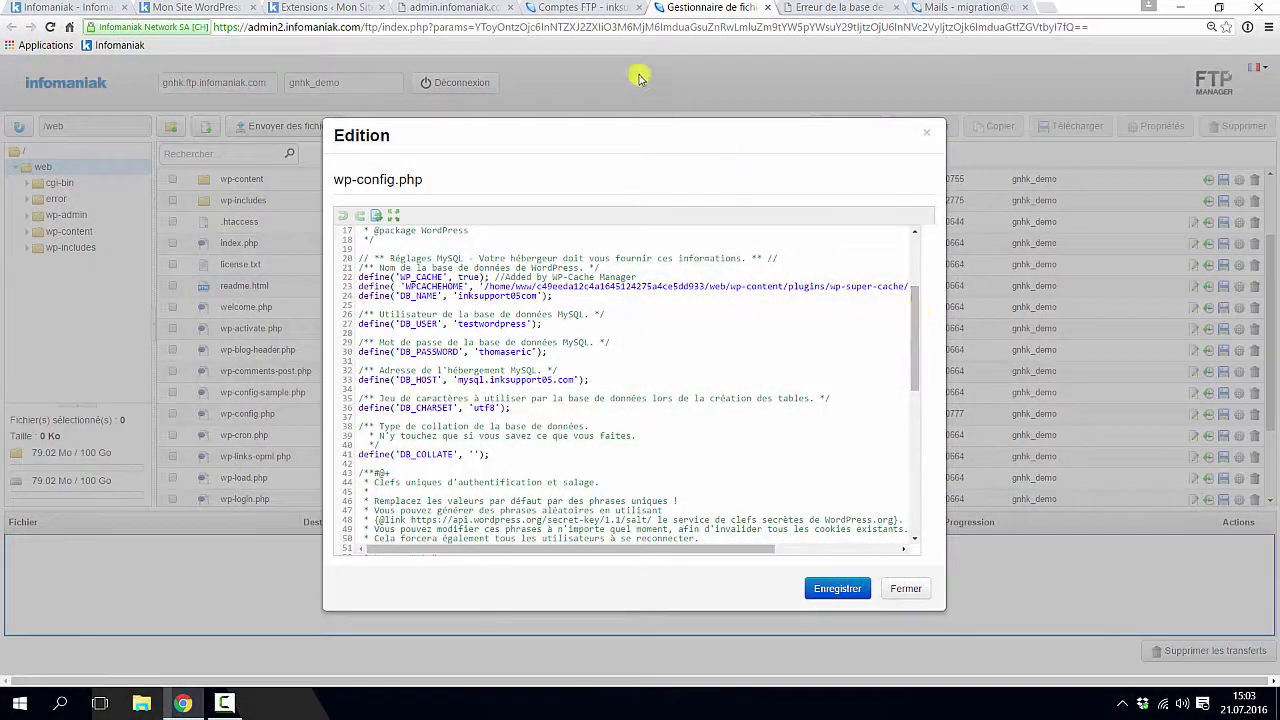
pyautogui.click(583, 8)
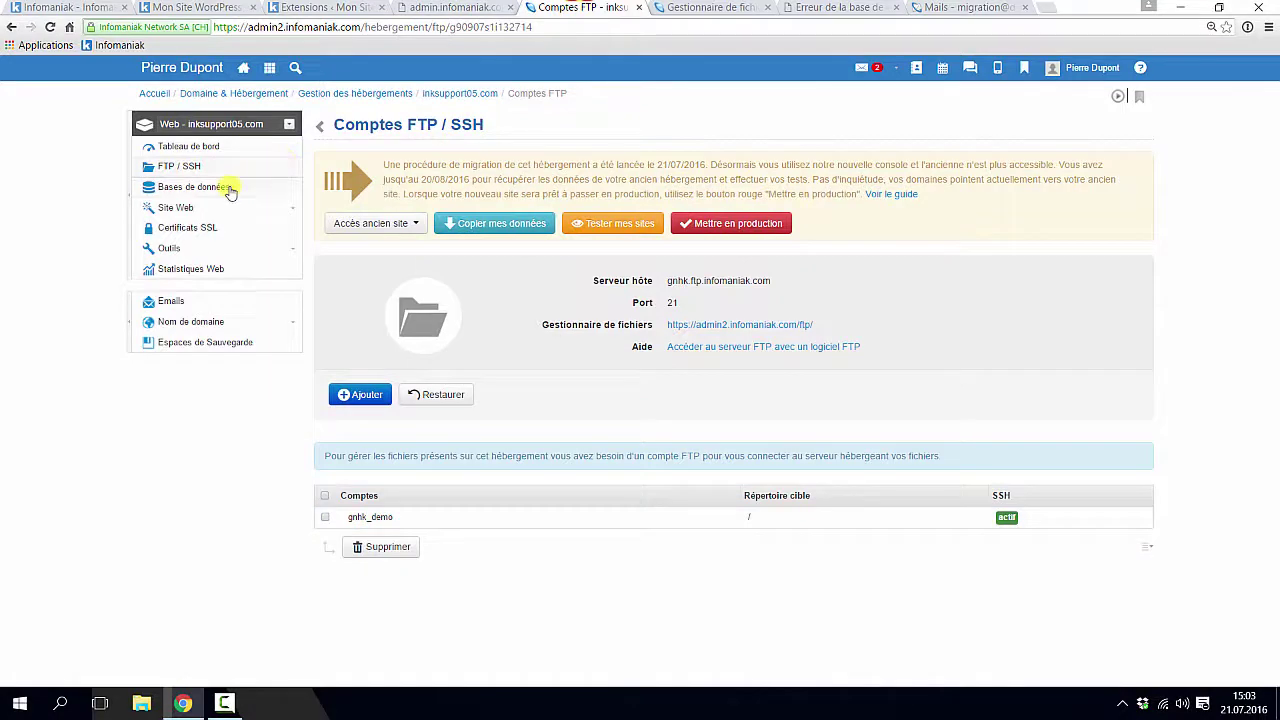
# Copy the Serveur hôte gnhk.myd.infomaniak.com from Bases de données and paste it over DB_HOST
pyautogui.click(229, 189)
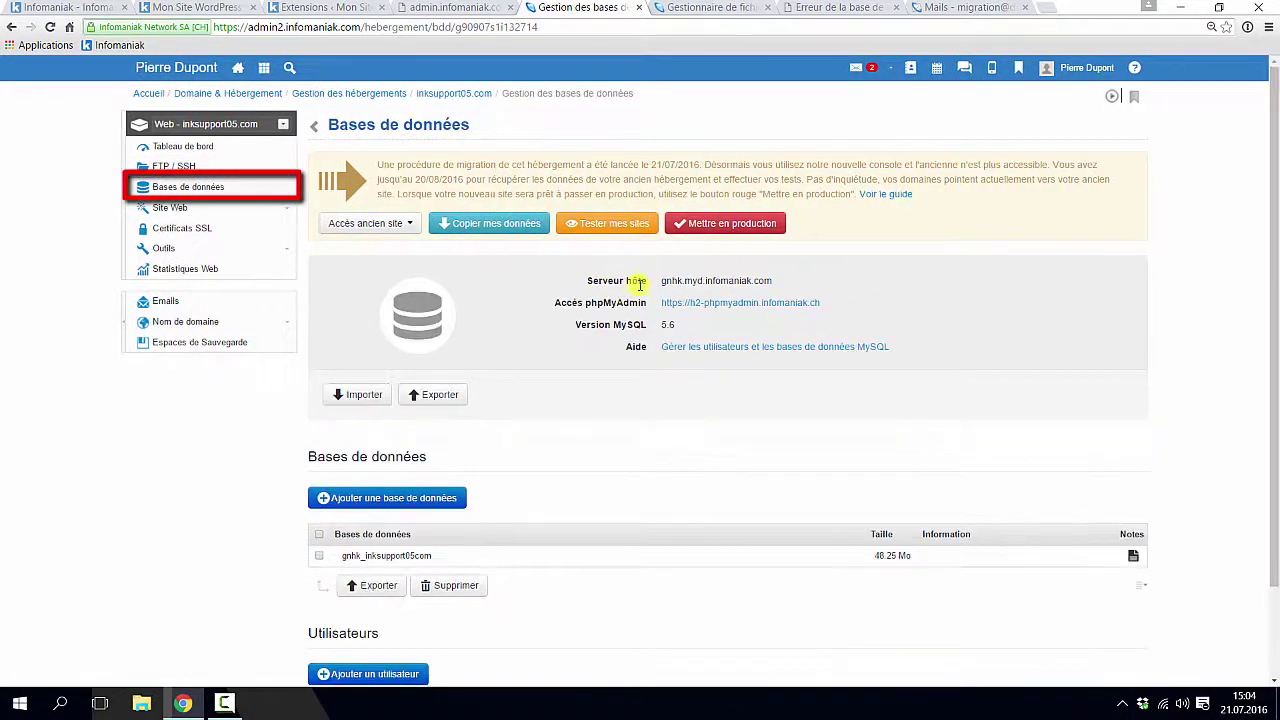
pyautogui.moveTo(660, 281); pyautogui.dragTo(768, 281)
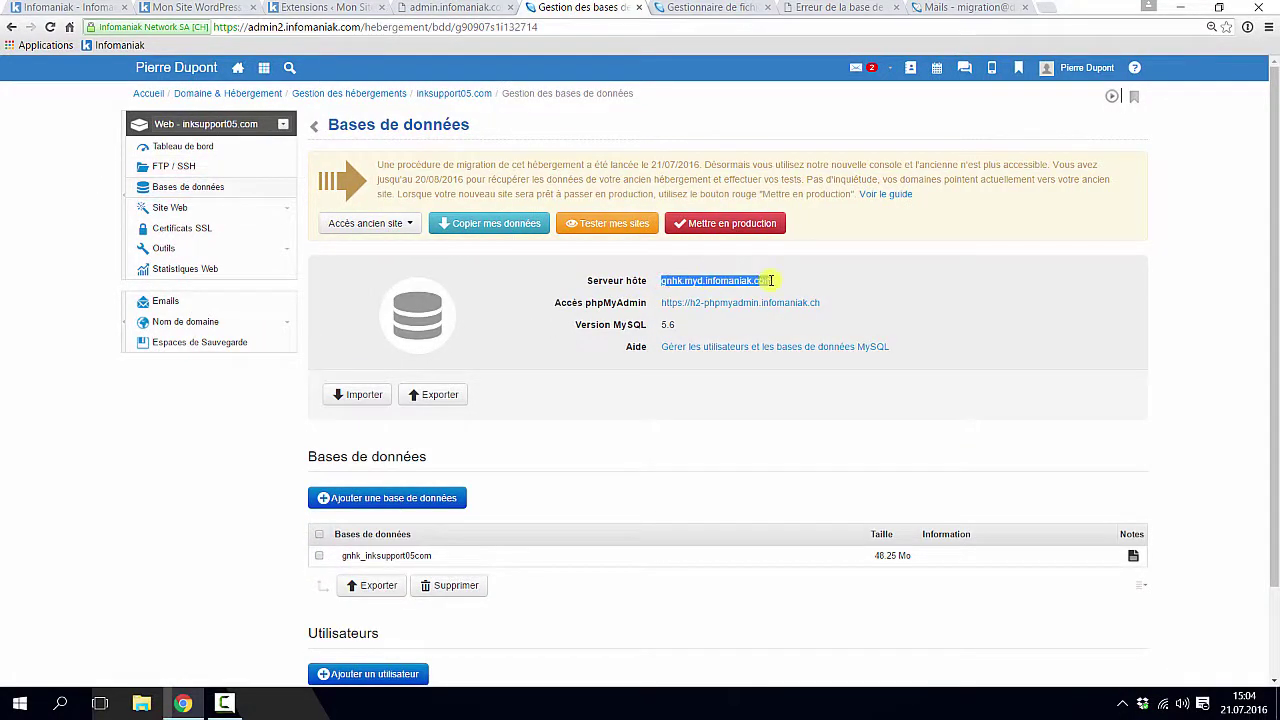
pyautogui.rightClick(766, 287)
pyautogui.click(785, 290)
pyautogui.click(708, 8)
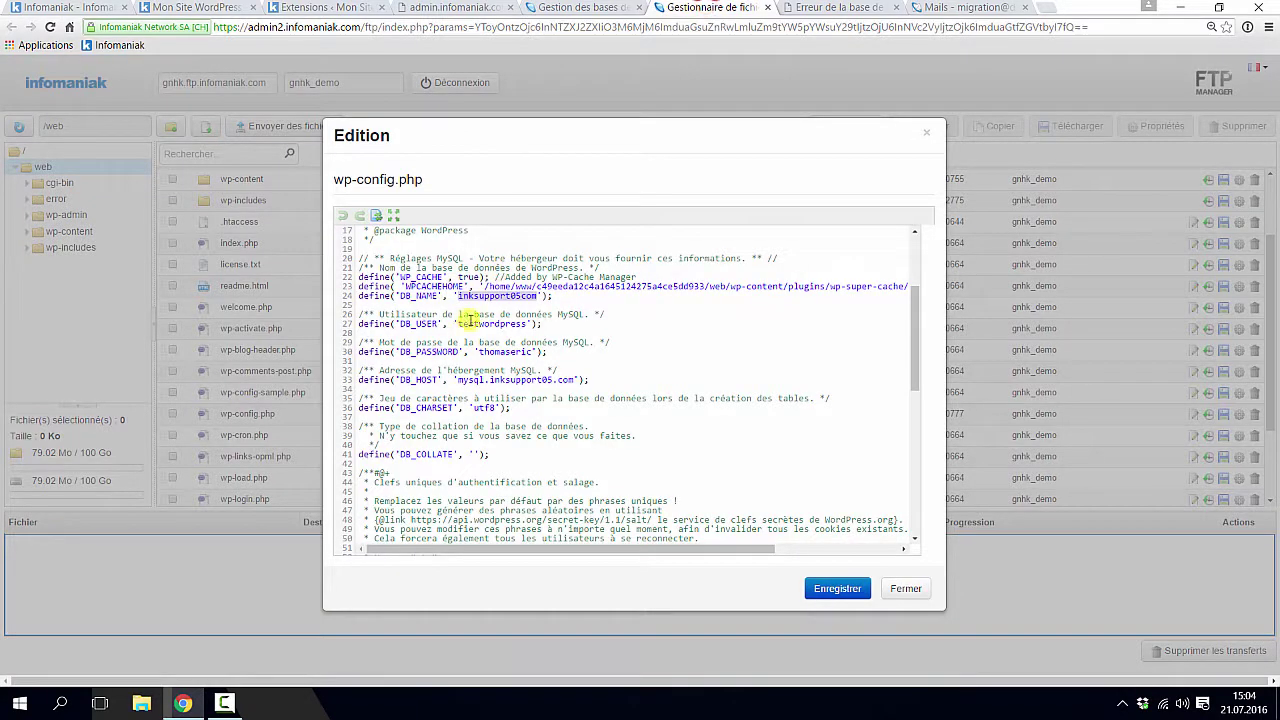
pyautogui.moveTo(455, 380); pyautogui.dragTo(553, 380)
pyautogui.rightClick(553, 380)
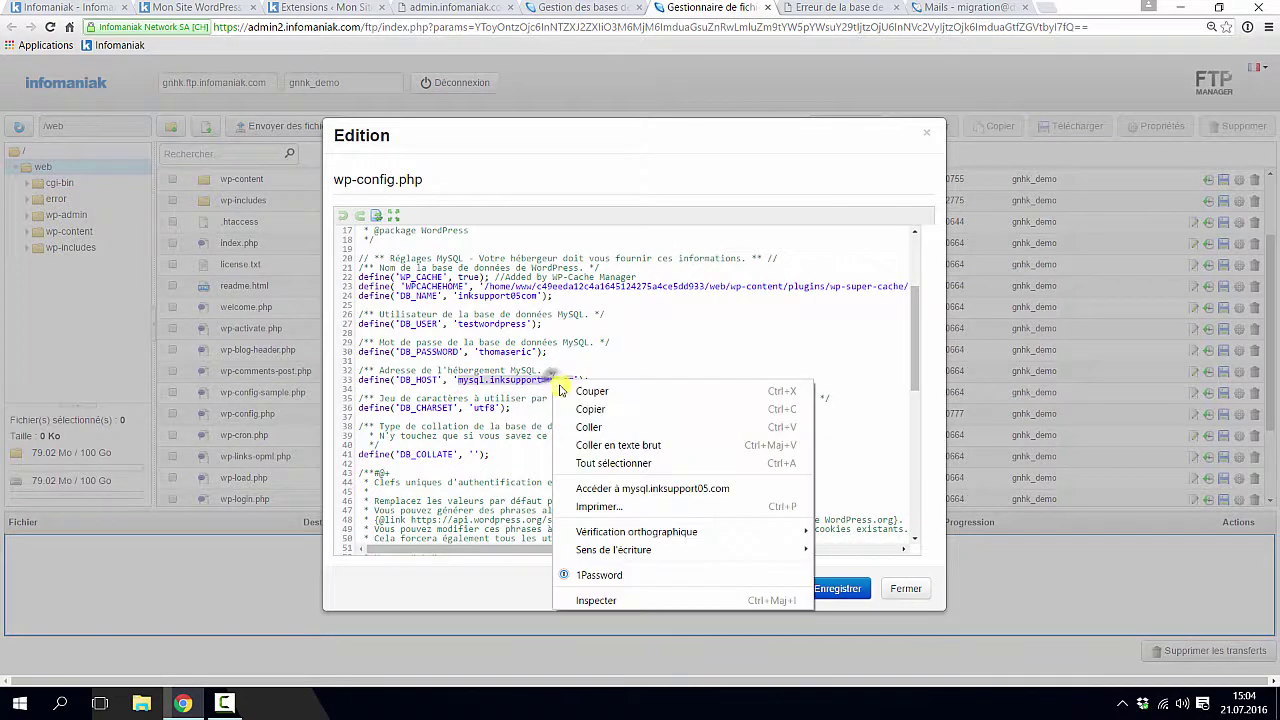
pyautogui.click(593, 422)
pyautogui.hotkey('ctrl', 'shift', 'Tab')
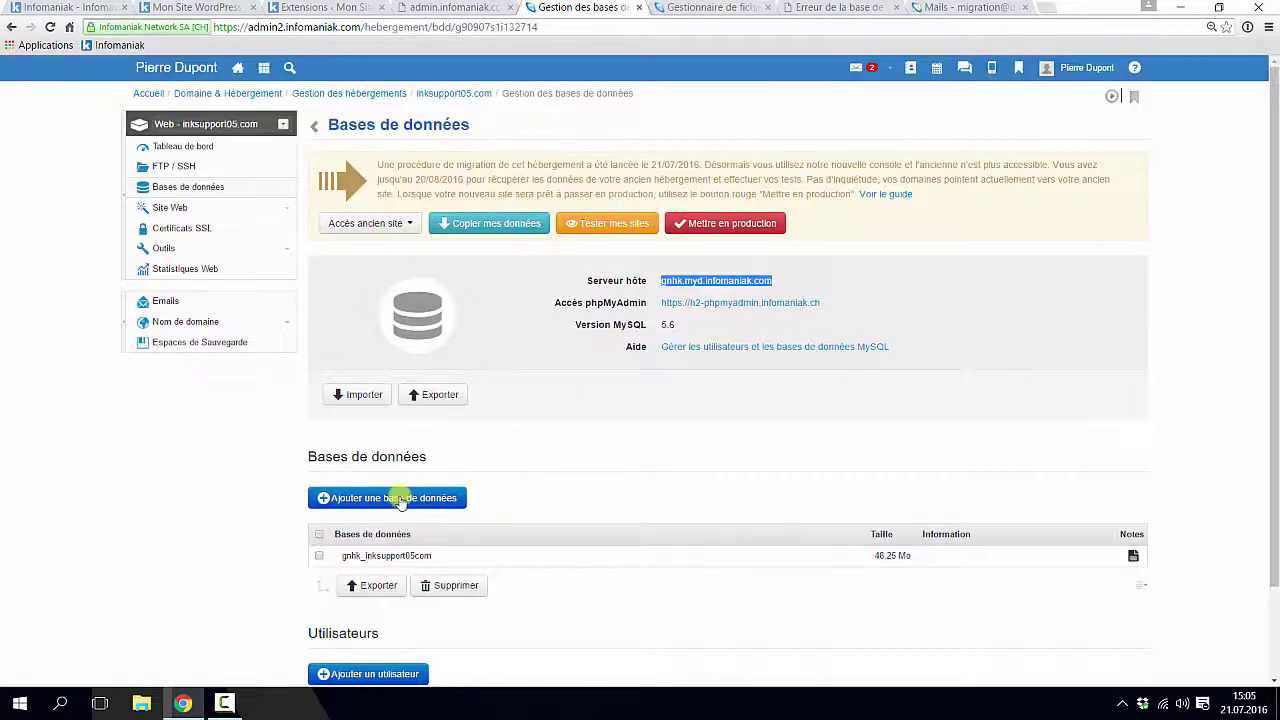
# Copy the database name gnhk_inksupport05com into wp-config.php's DB_NAME value
pyautogui.click(393, 558)
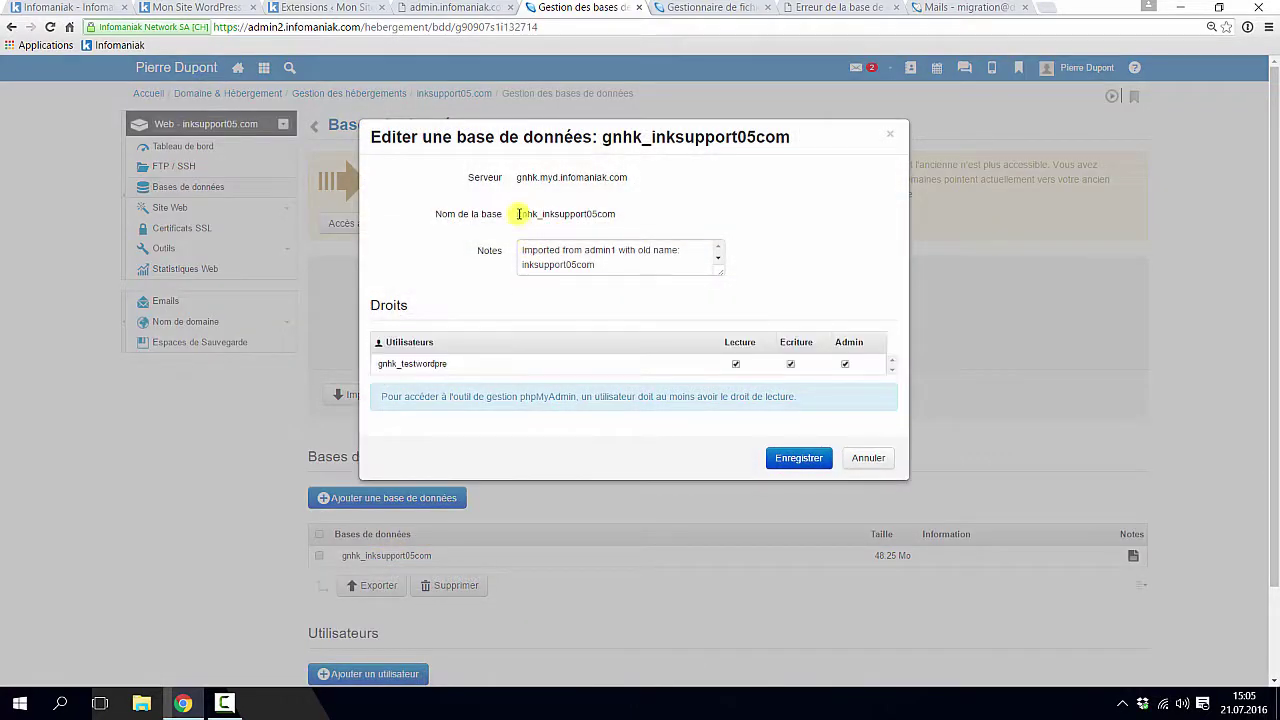
pyautogui.moveTo(515, 214); pyautogui.dragTo(613, 214)
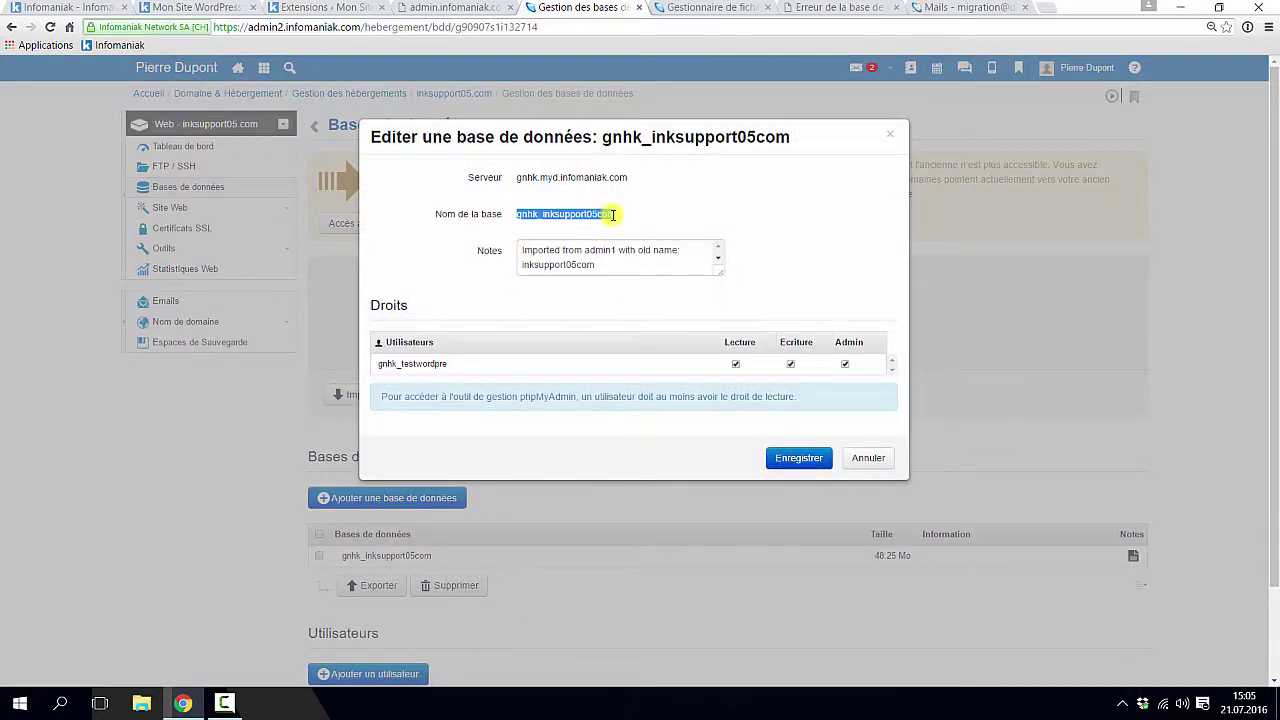
pyautogui.rightClick(613, 214)
pyautogui.click(625, 226)
pyautogui.click(700, 6)
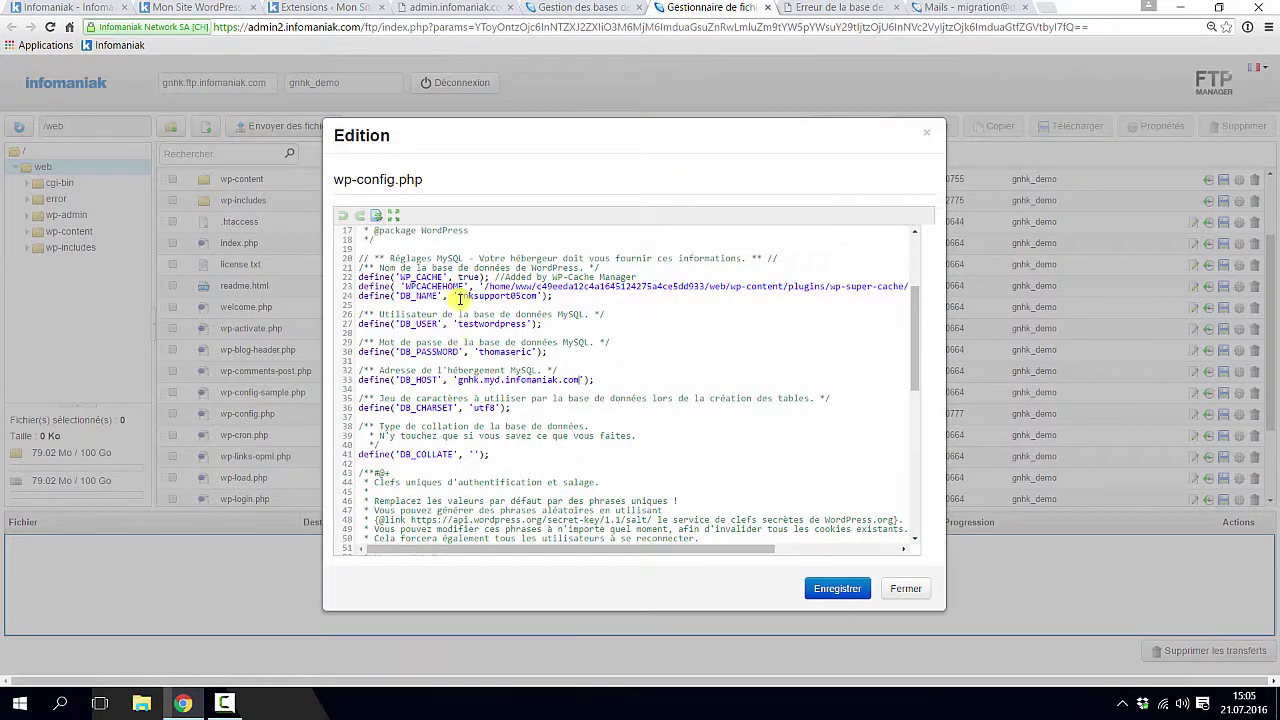
pyautogui.moveTo(459, 295); pyautogui.dragTo(535, 295)
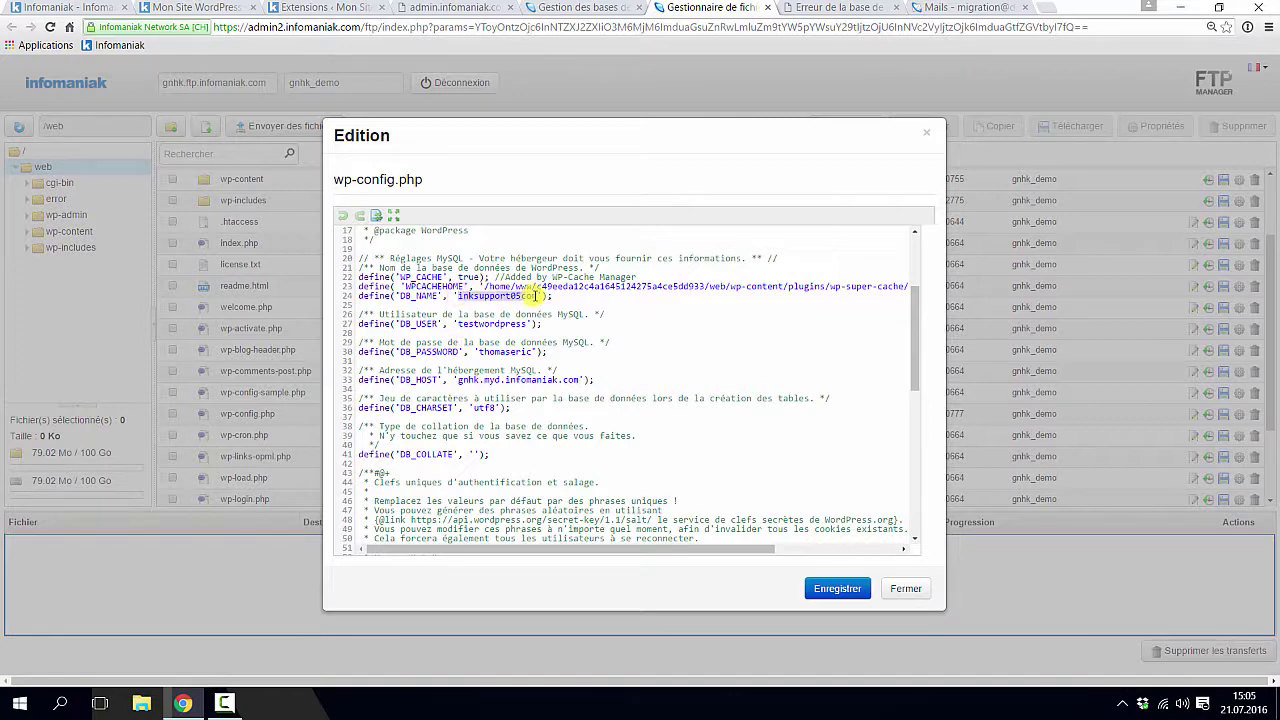
pyautogui.rightClick(536, 295)
pyautogui.click(541, 346)
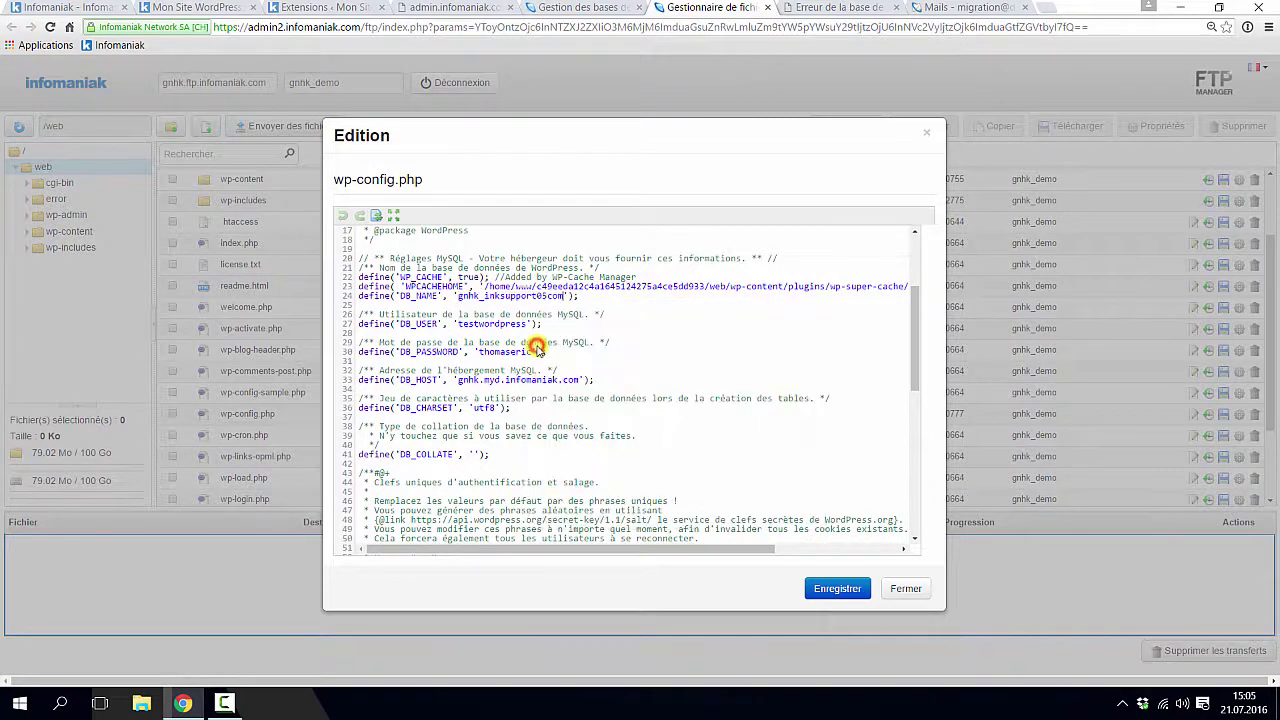
# Copy the database user gnhk_testwordpre into DB_USER and save wp-config.php
pyautogui.click(597, 8)
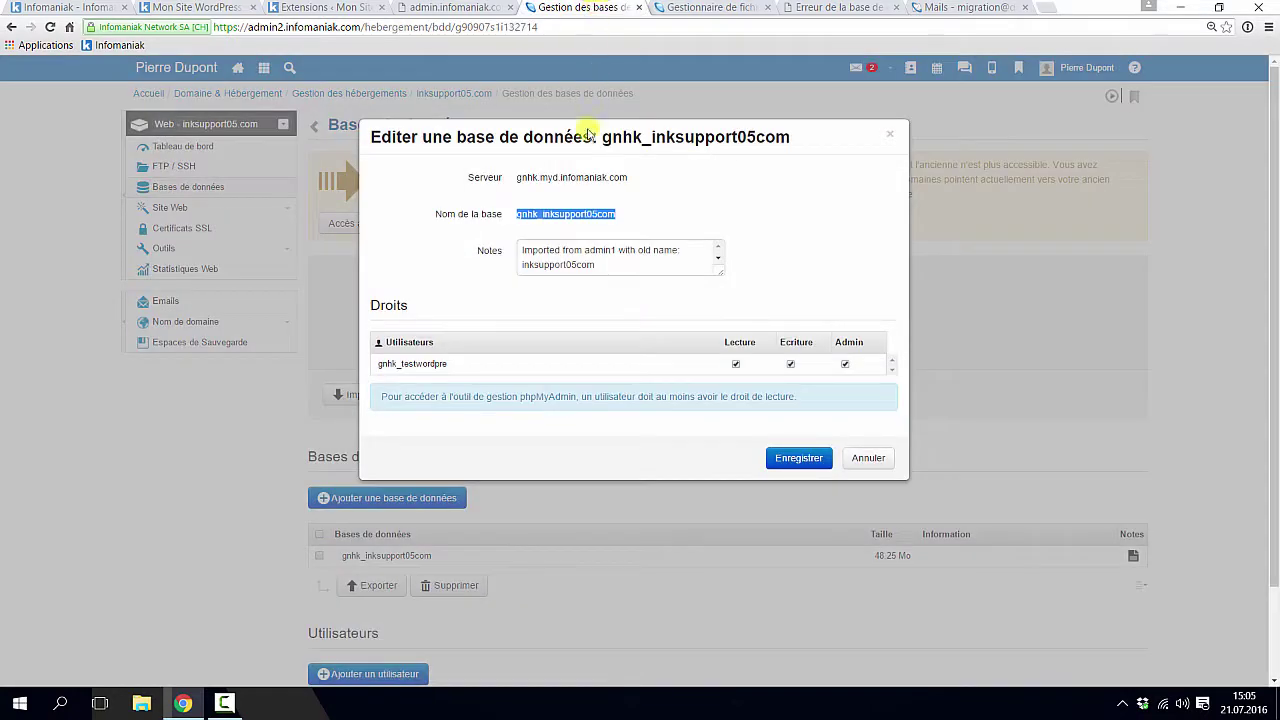
pyautogui.click(448, 366)
pyautogui.moveTo(448, 366); pyautogui.dragTo(381, 365)
pyautogui.rightClick(409, 366)
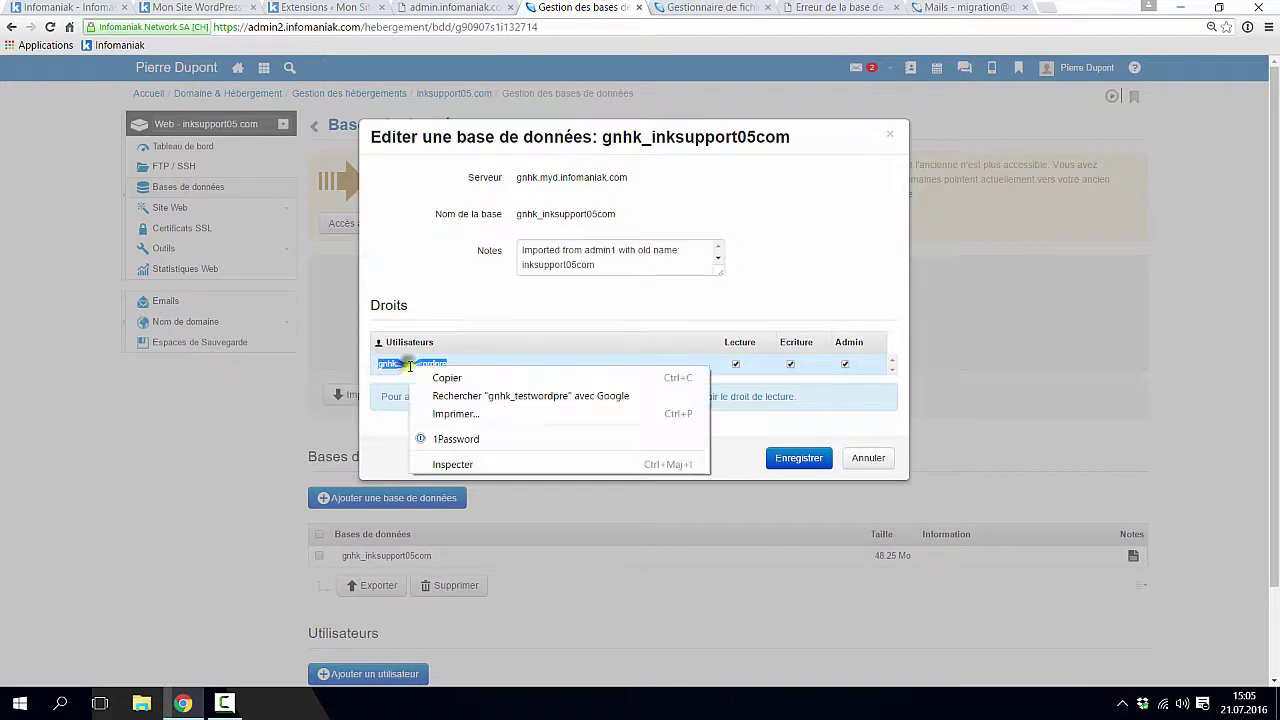
pyautogui.click(441, 379)
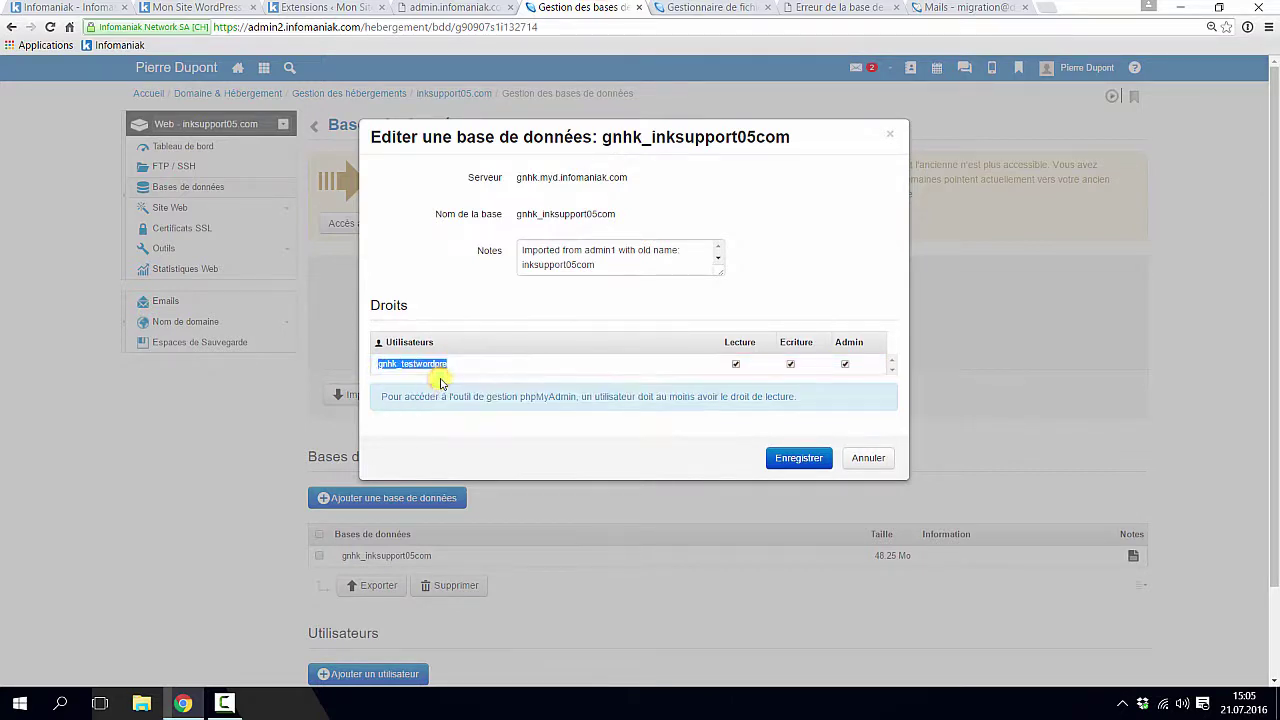
pyautogui.click(690, 12)
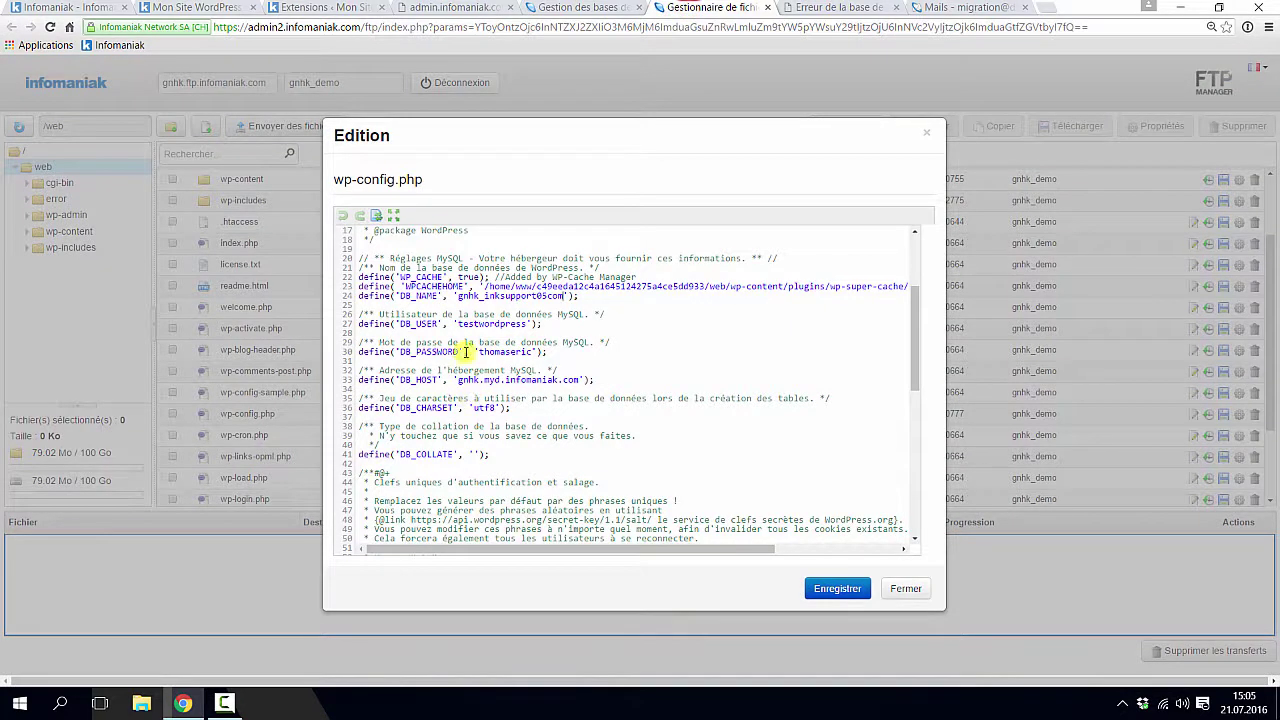
pyautogui.moveTo(460, 323); pyautogui.dragTo(527, 323)
pyautogui.rightClick(507, 325)
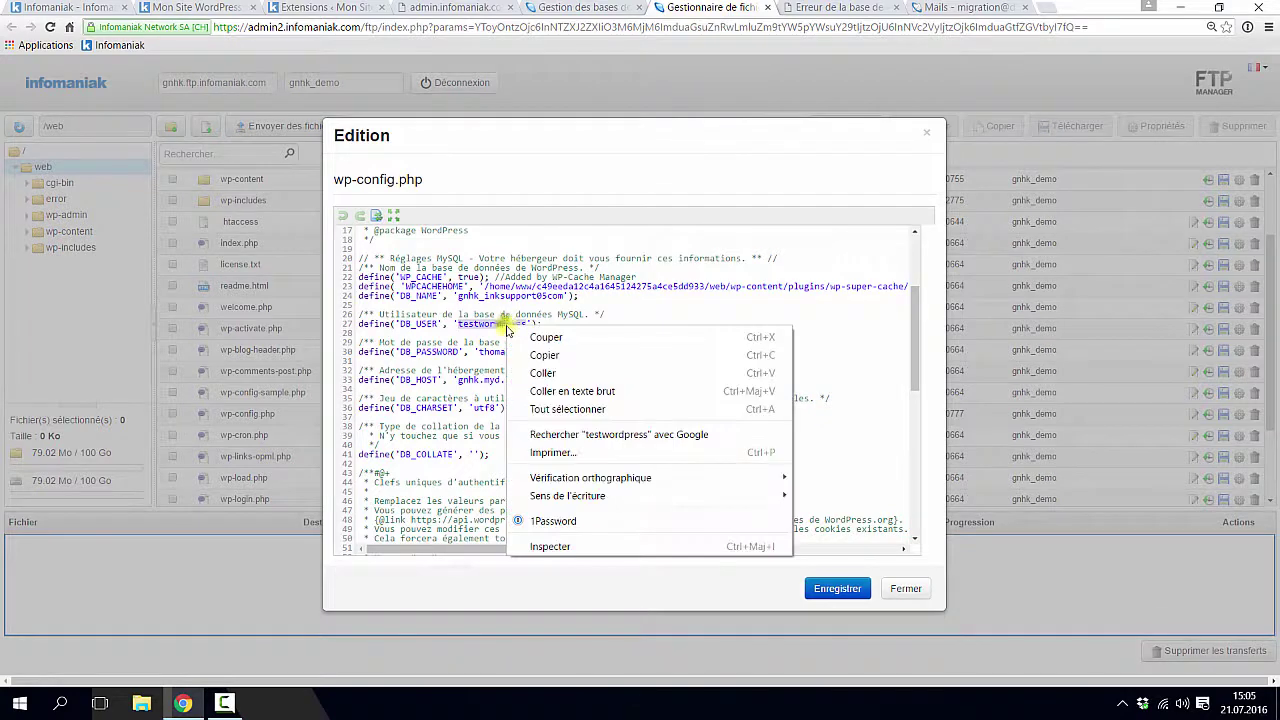
pyautogui.click(541, 373)
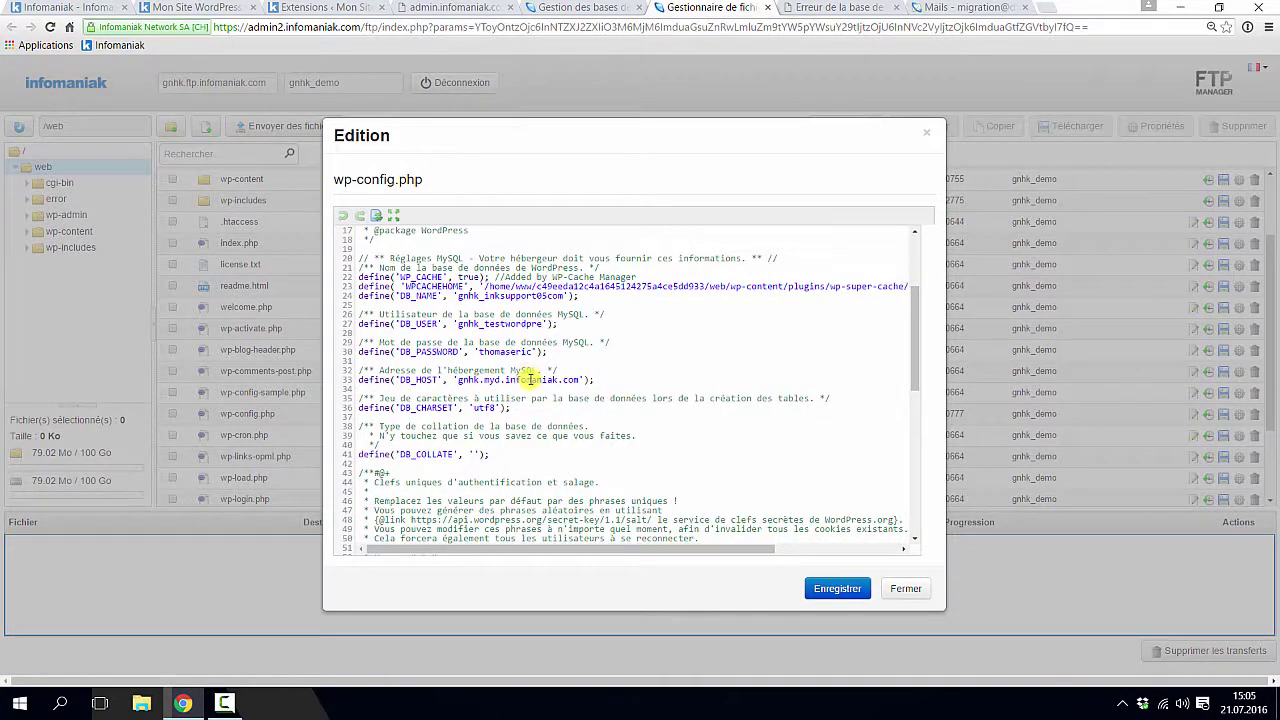
pyautogui.click(820, 589)
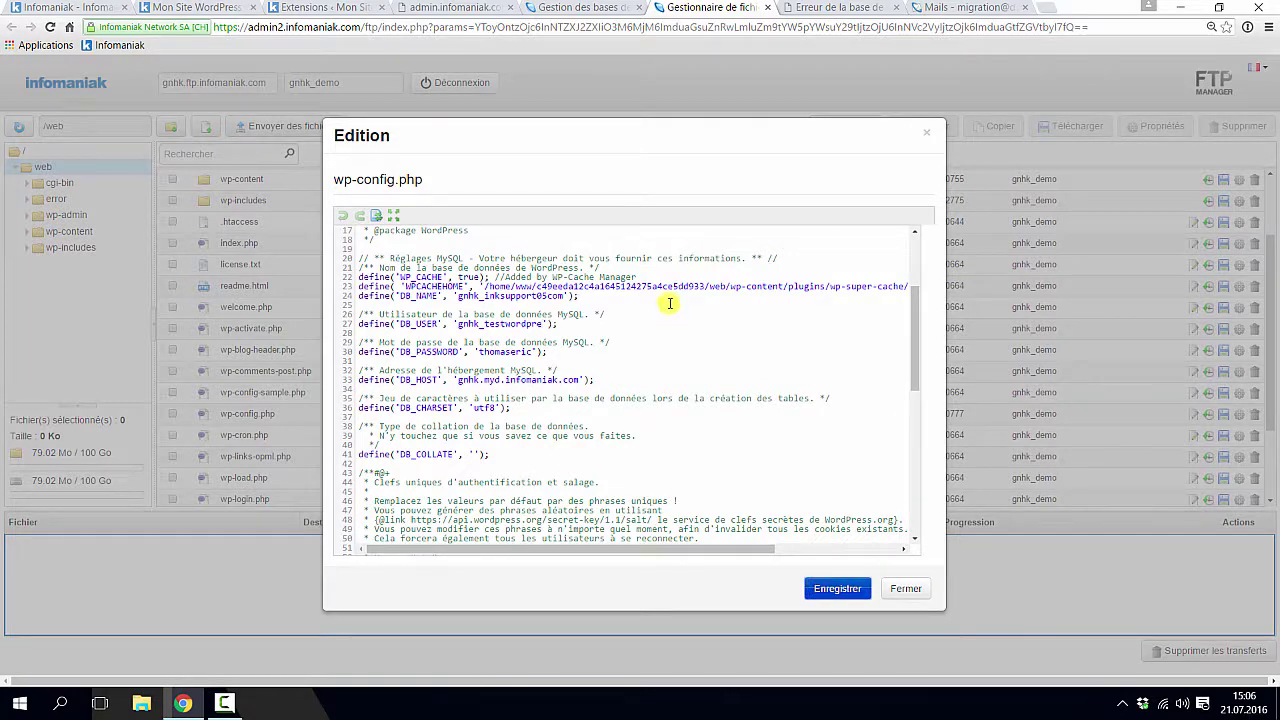
# Reload the preview site to confirm it now loads, cancel the database dialog, and go to Tableau de bord
pyautogui.click(841, 6)
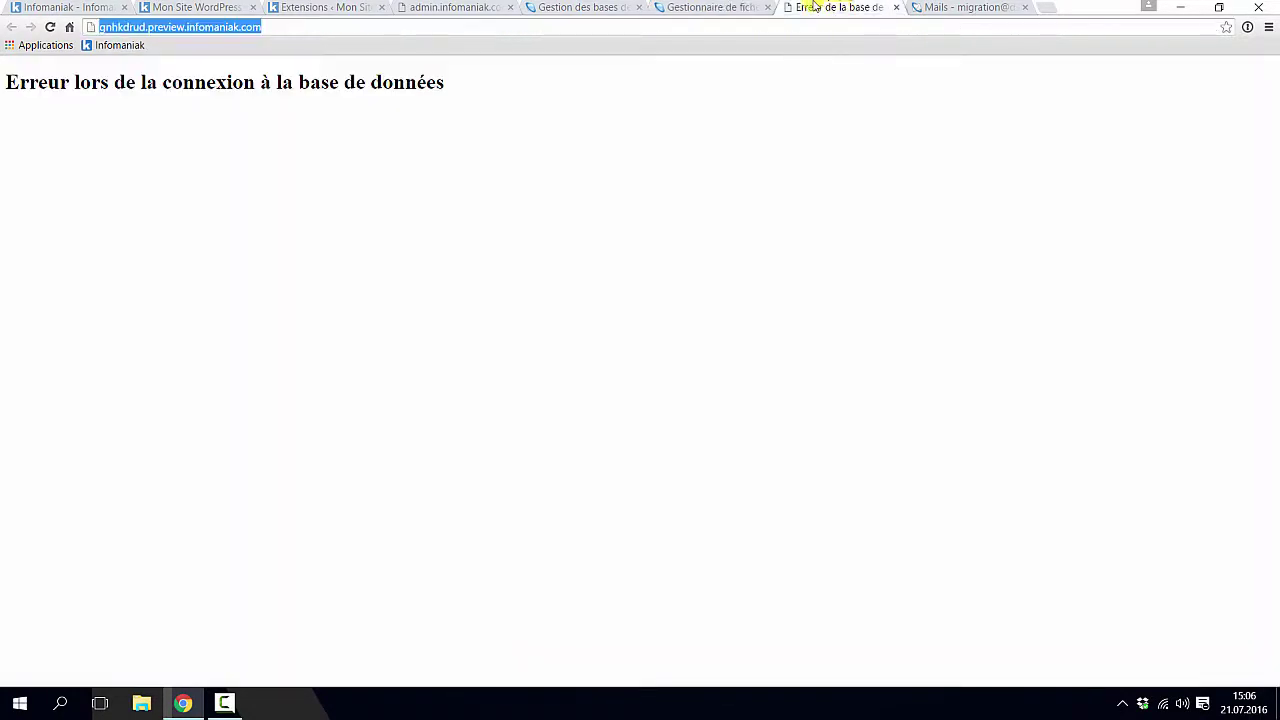
pyautogui.rightClick(292, 172)
pyautogui.click(358, 218)
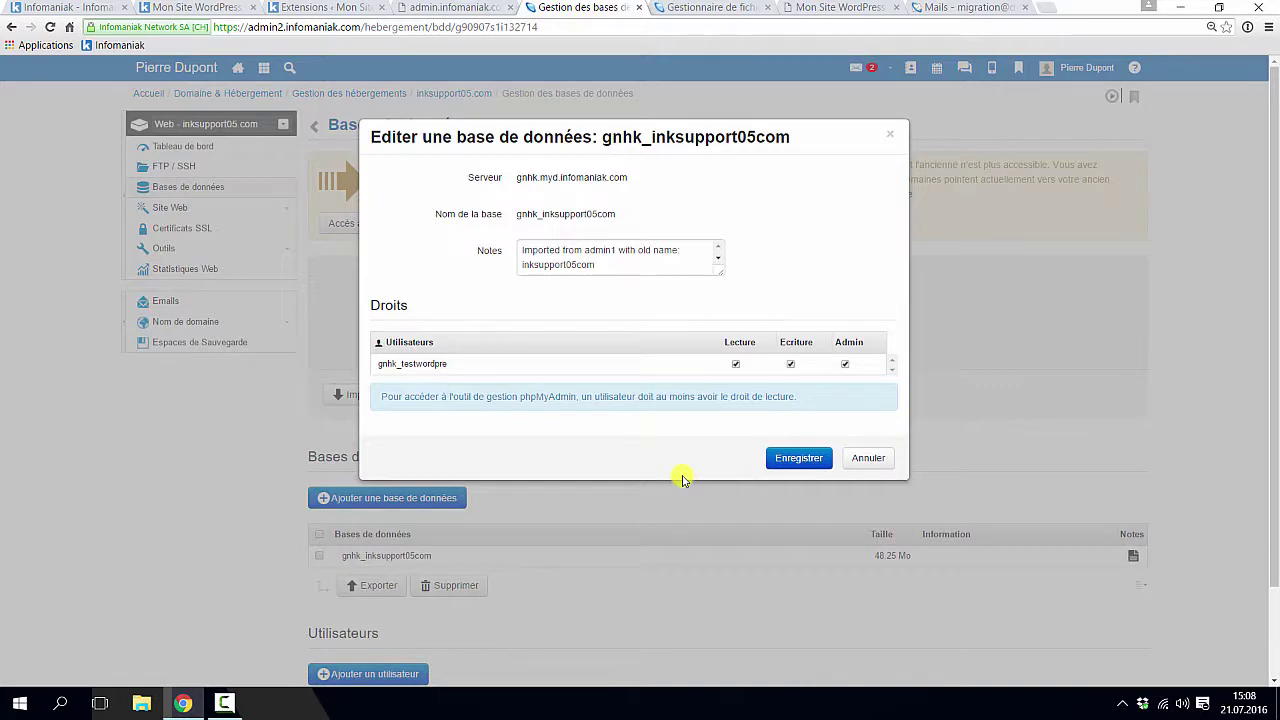
pyautogui.click(858, 462)
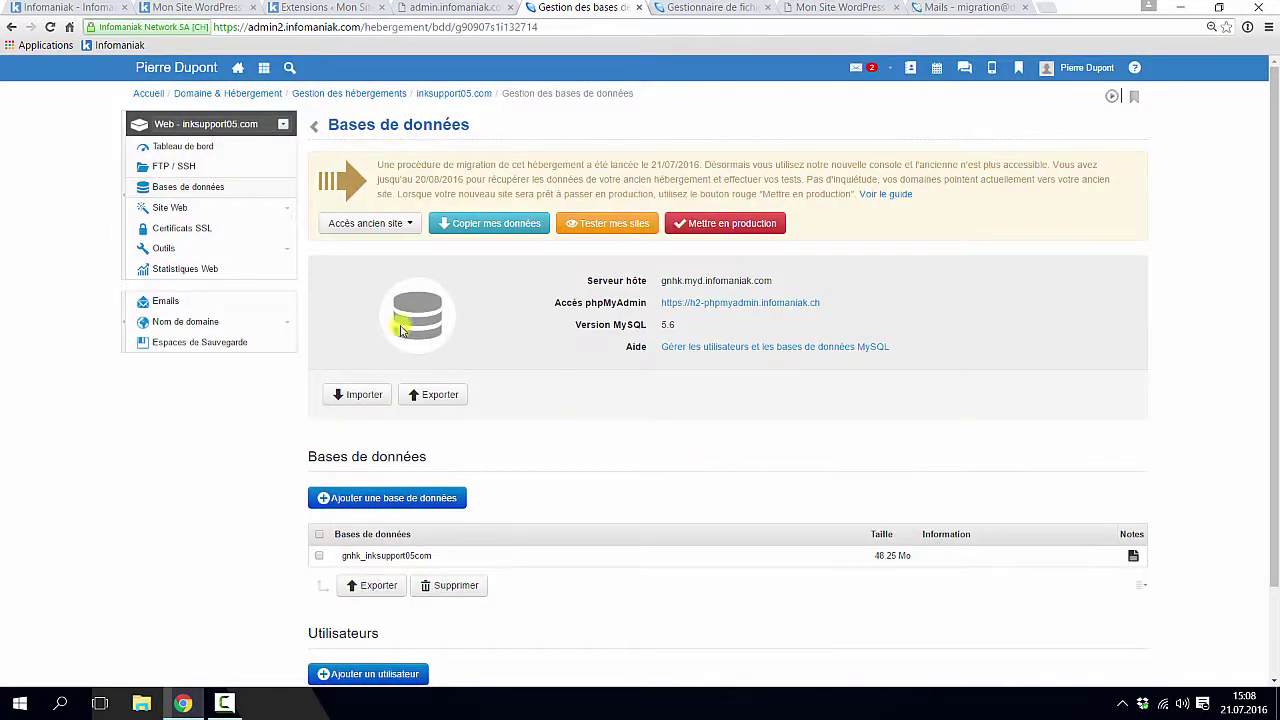
pyautogui.click(222, 148)
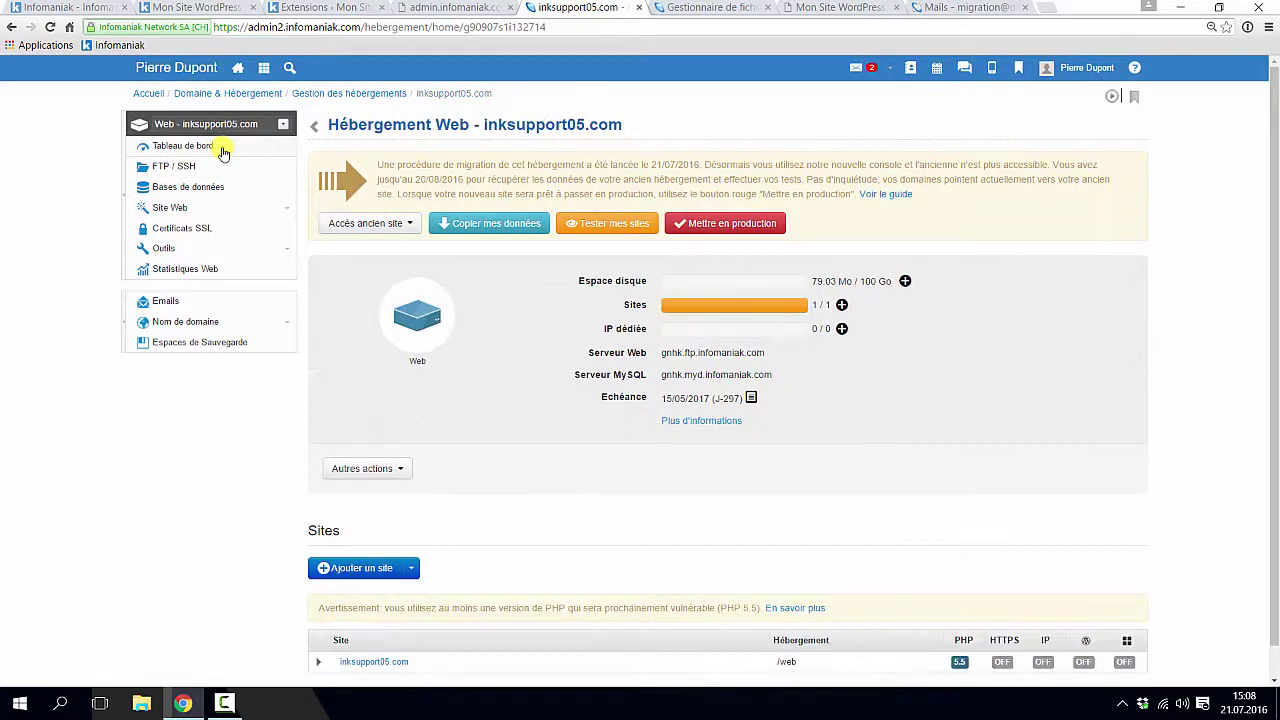
# Tick the attestation and confirm Mise en production for inksupport05.com
pyautogui.click(716, 226)
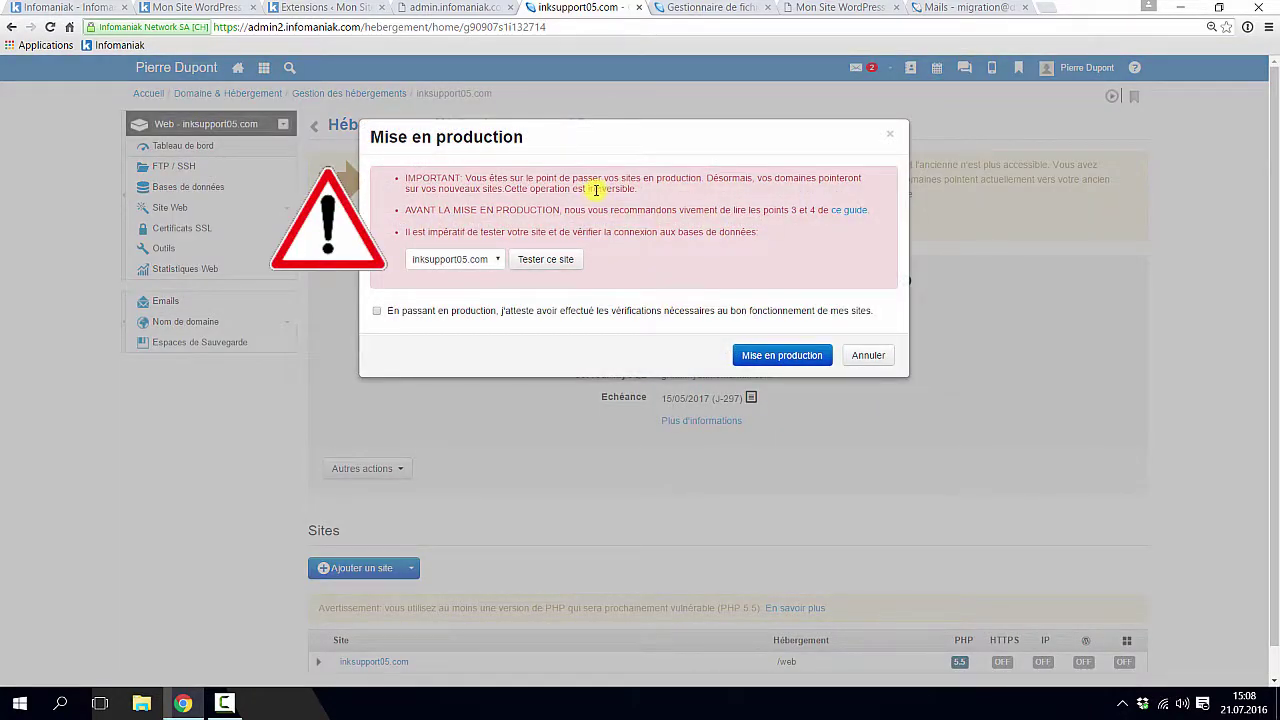
pyautogui.click(407, 176)
pyautogui.moveTo(418, 178); pyautogui.dragTo(686, 243)
pyautogui.click(733, 243)
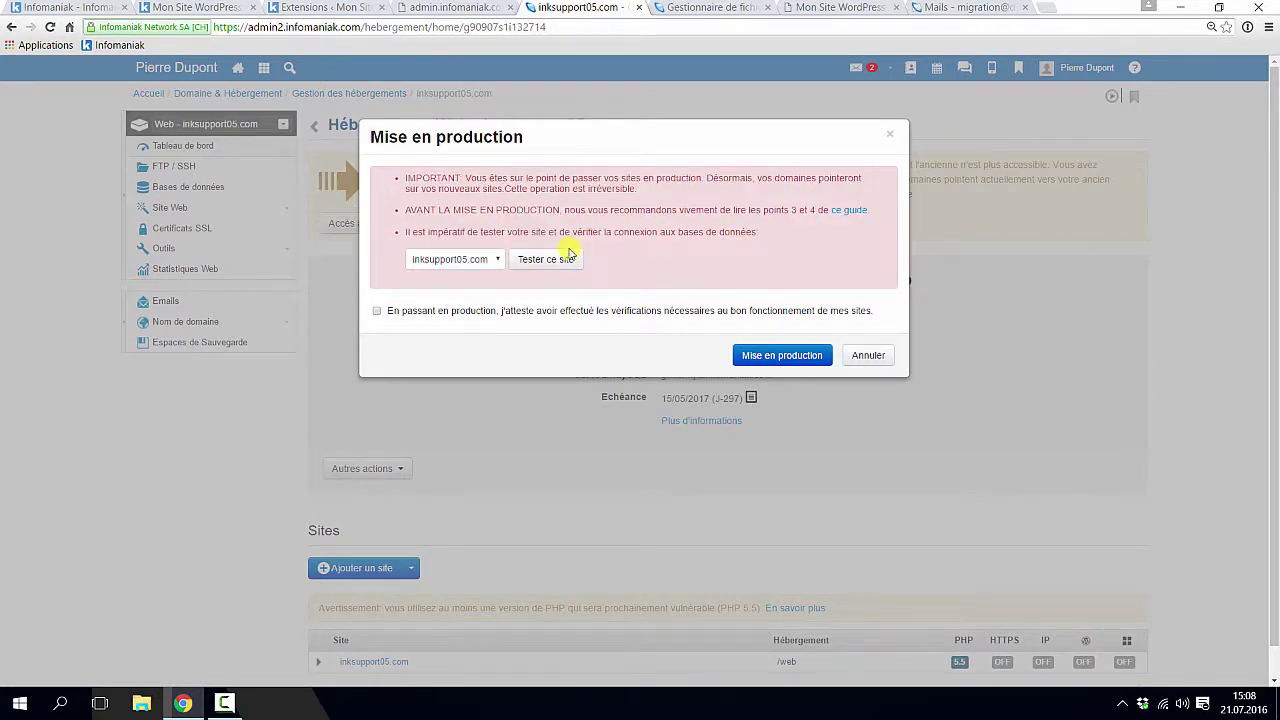
pyautogui.click(378, 313)
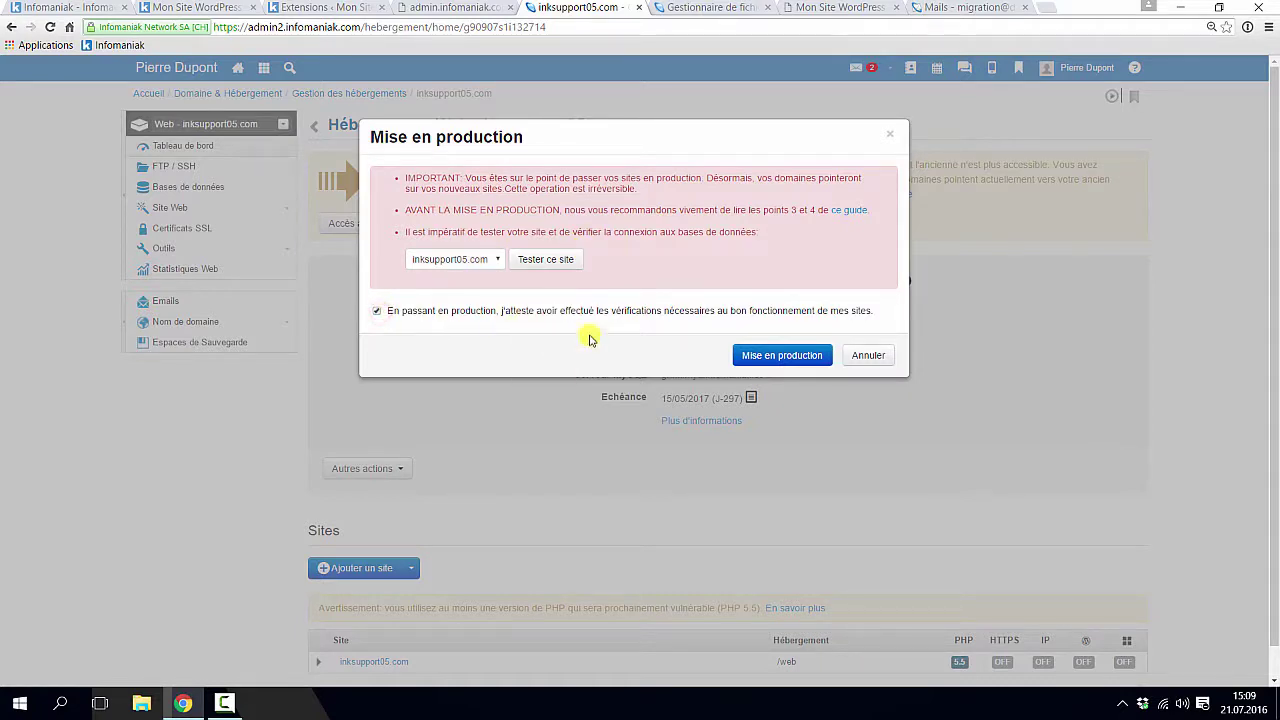
pyautogui.click(768, 355)
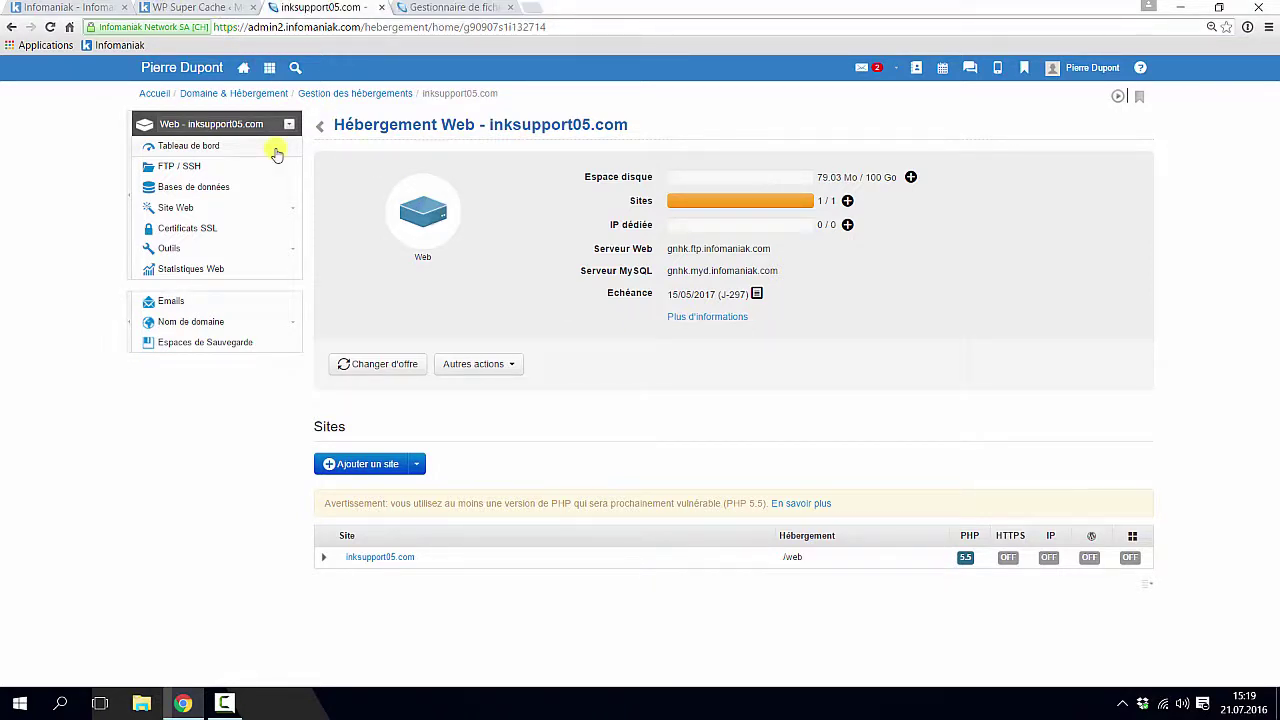
pyautogui.click(271, 68)
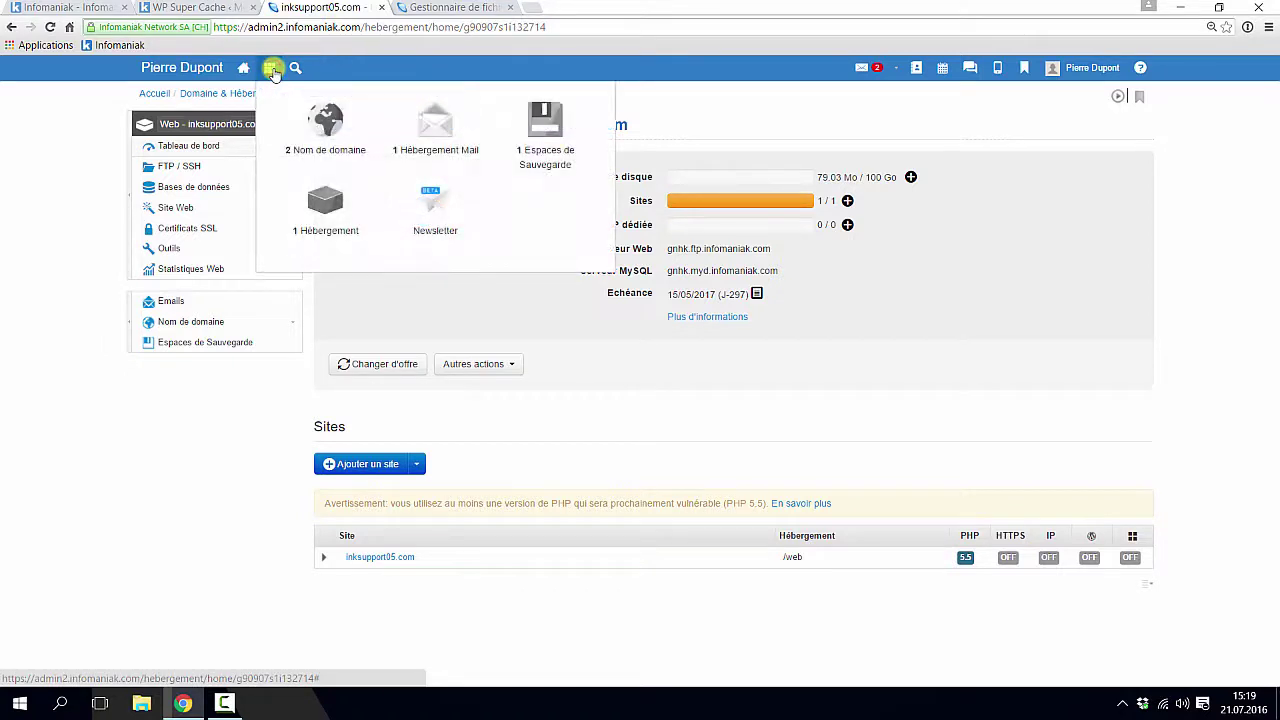